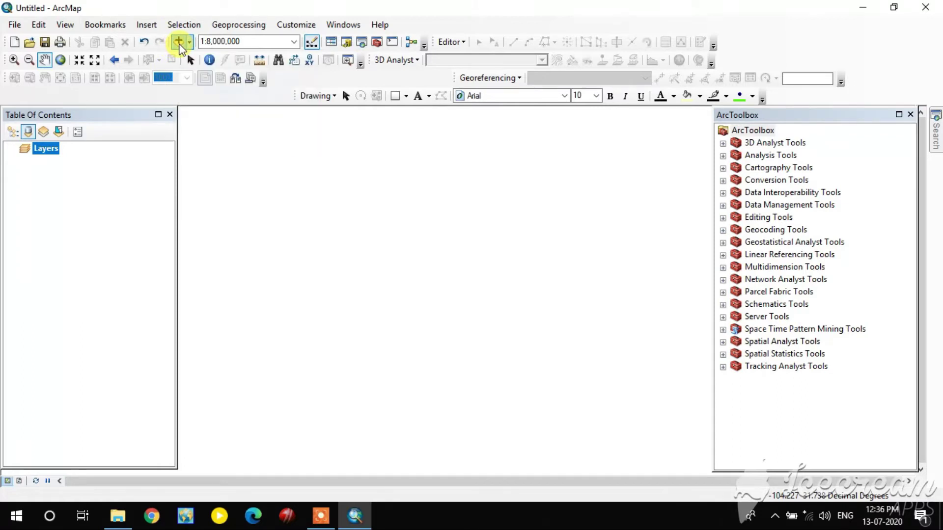
Step: In Add Data, browse to the Analysis > N025W100_N030W095 tile folder
click(176, 42)
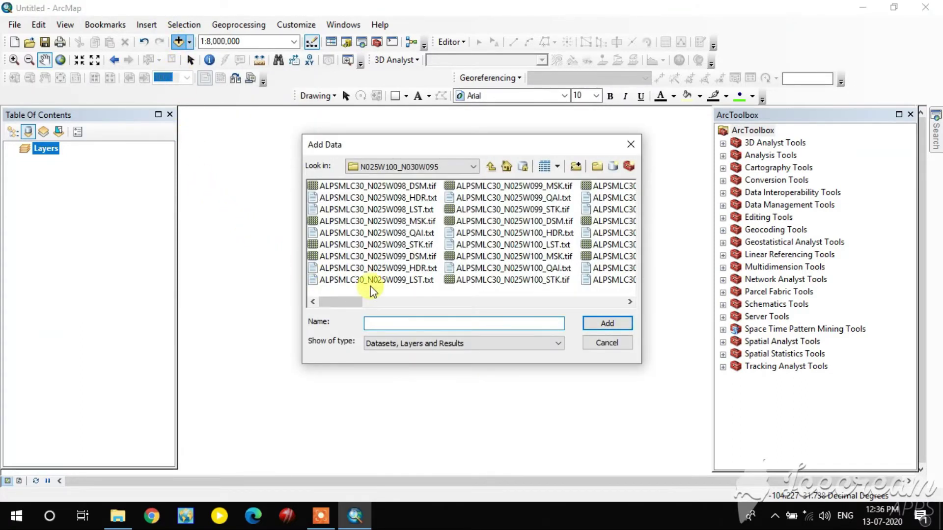
click(491, 166)
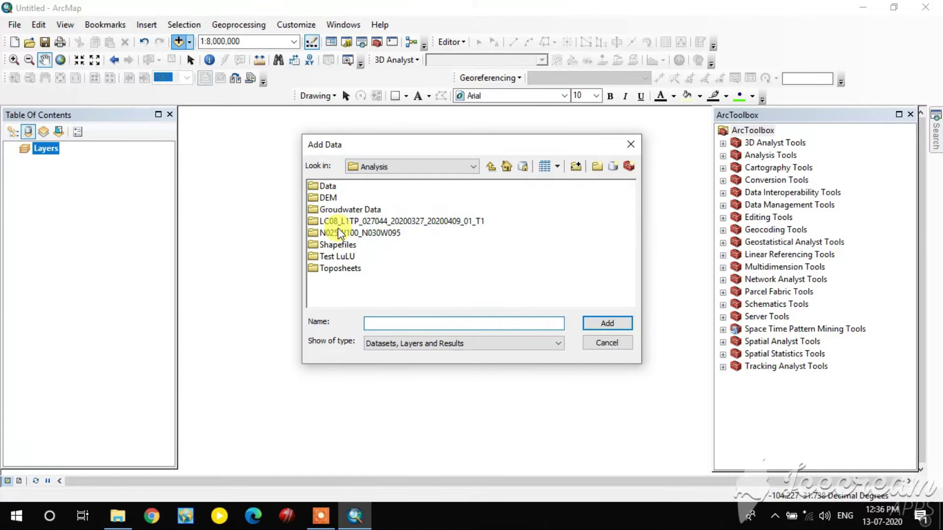
click(357, 234)
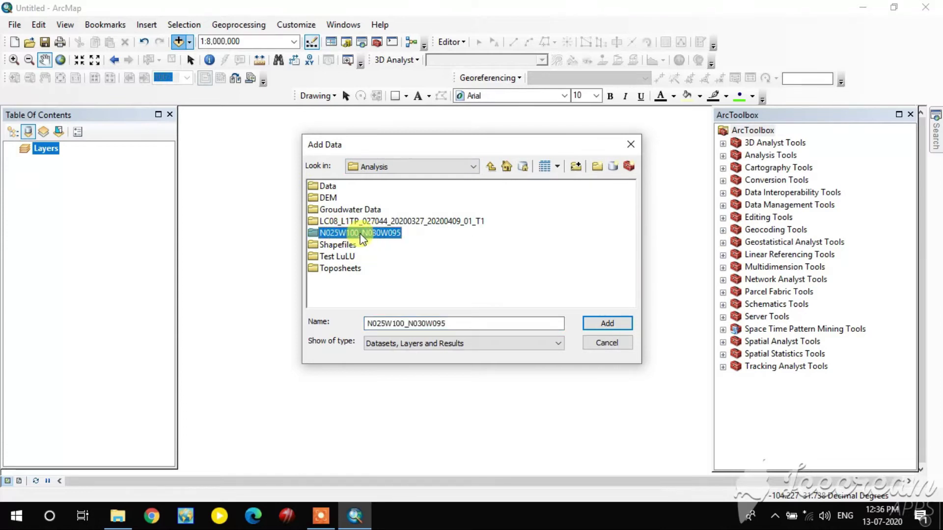
double_click(362, 238)
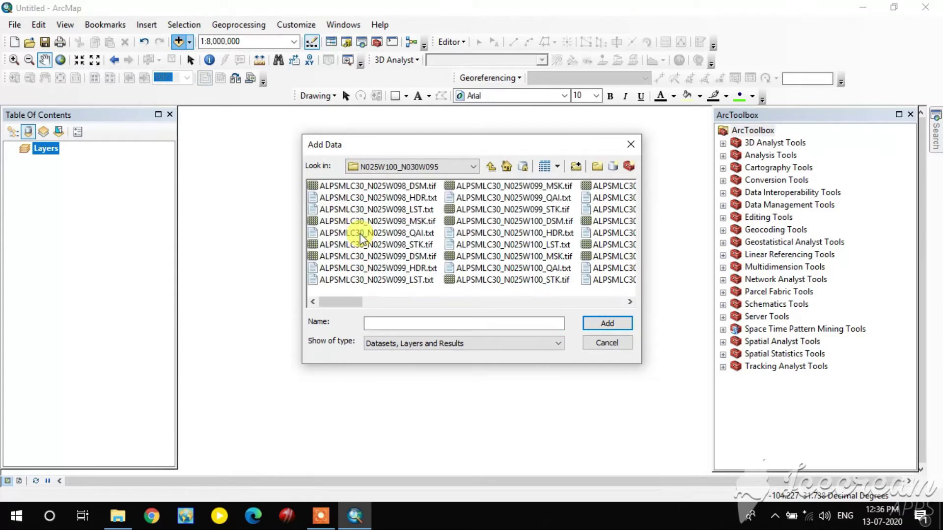
Step: Select the DSM tiles N025W098, N025W099, N025W100, N026W098, N026W099 and N026W100
click(408, 189)
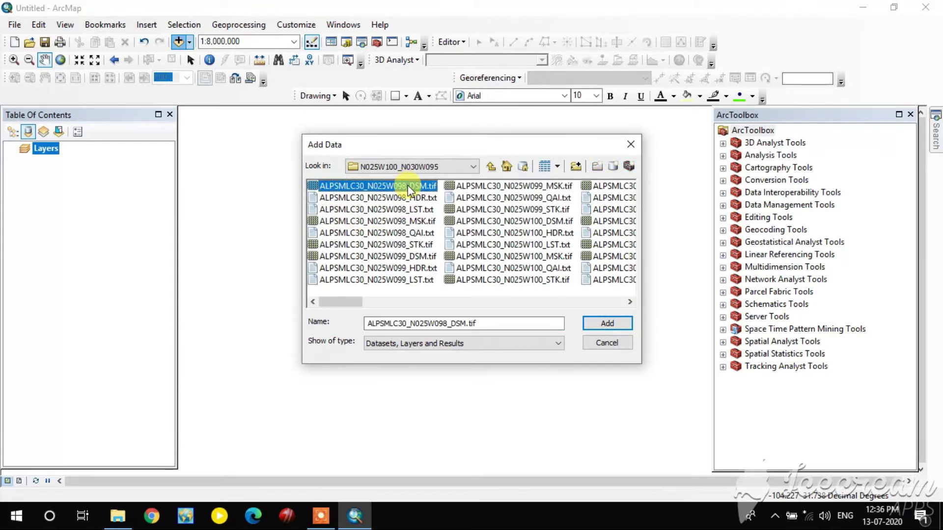
ctrl+click(425, 258)
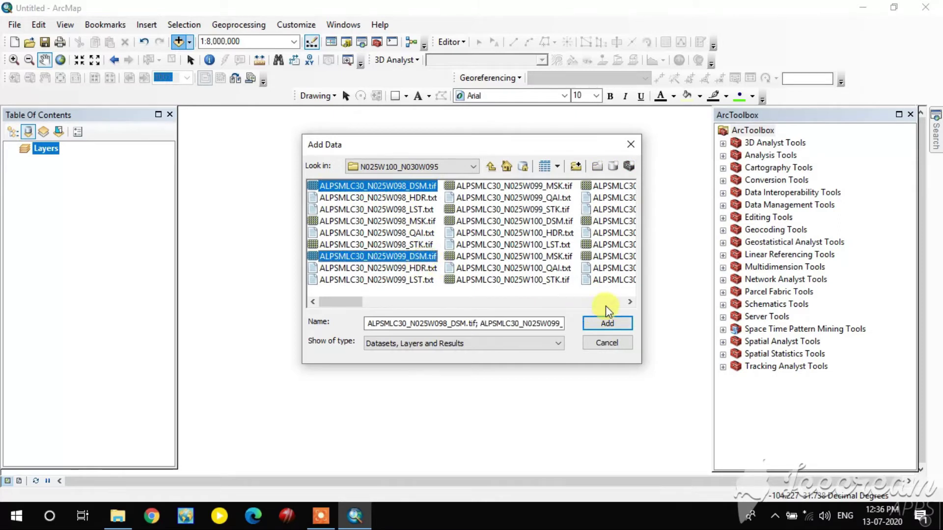
click(630, 302)
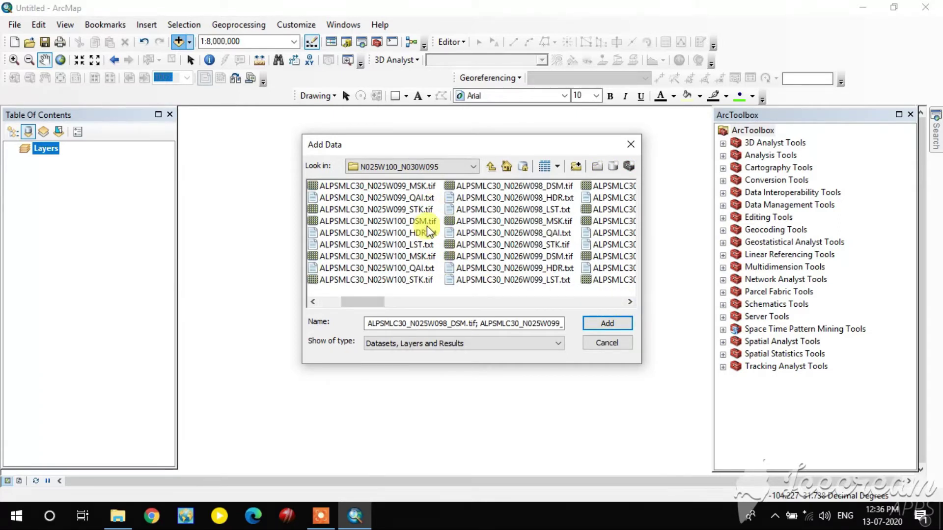
drag(359, 306, 336, 303)
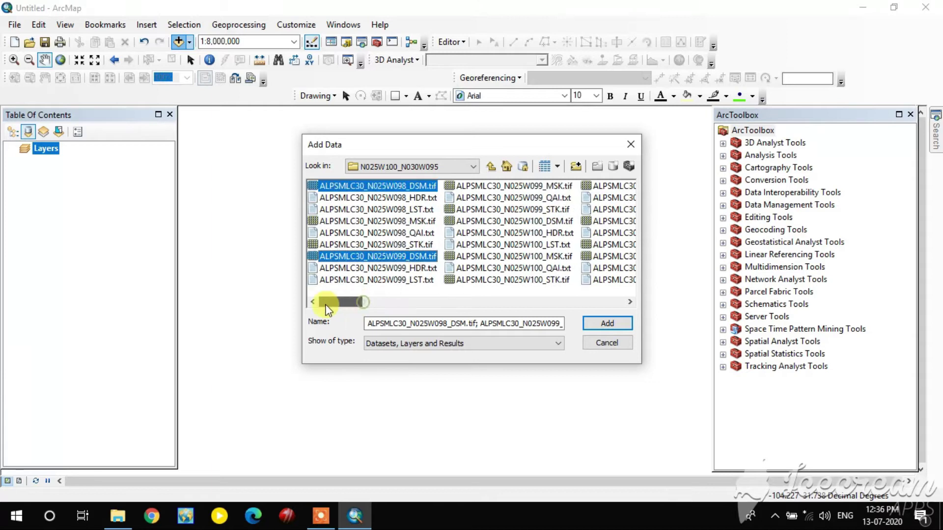
ctrl+click(554, 223)
click(630, 302)
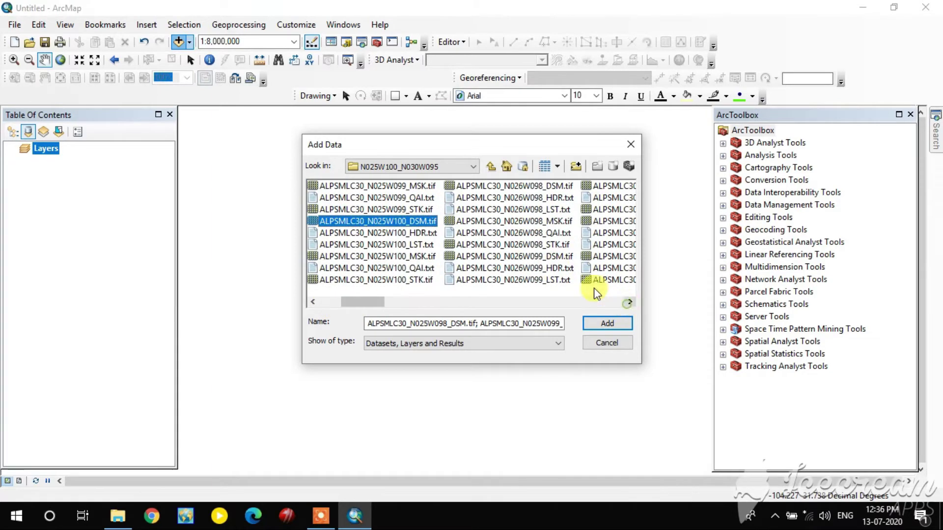
ctrl+click(565, 186)
ctrl+click(560, 256)
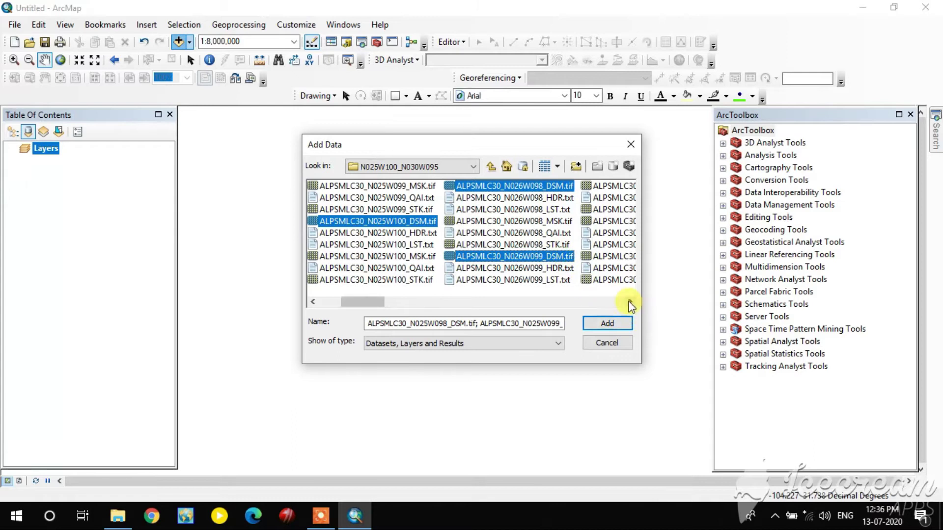
click(630, 302)
ctrl+click(565, 222)
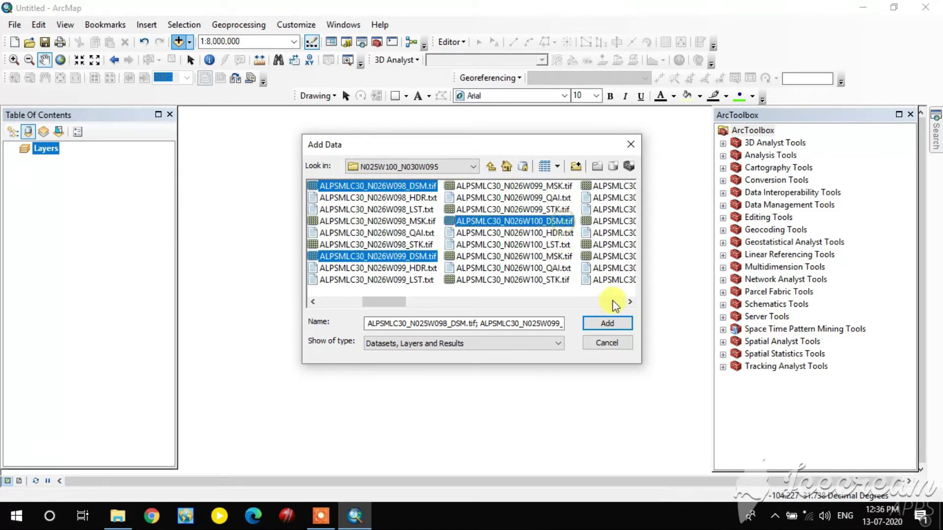
click(630, 302)
Step: Add the N027W097–N027W100 and N028W096–N028W100 DSM tiles to the selection
ctrl+click(562, 185)
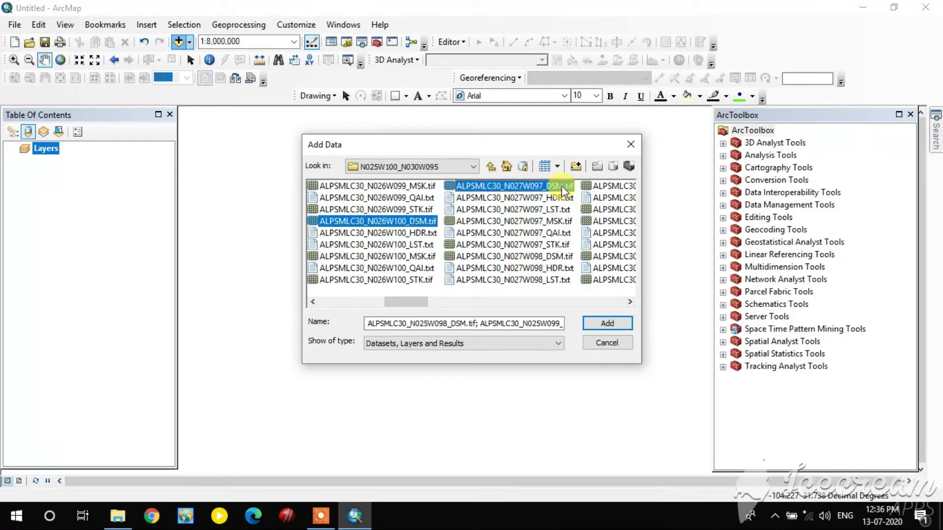
ctrl+click(565, 256)
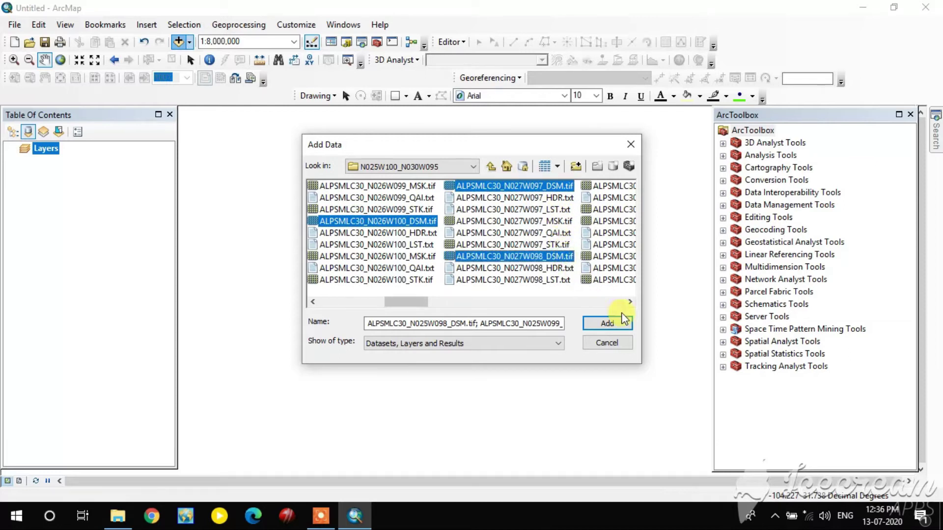
click(630, 302)
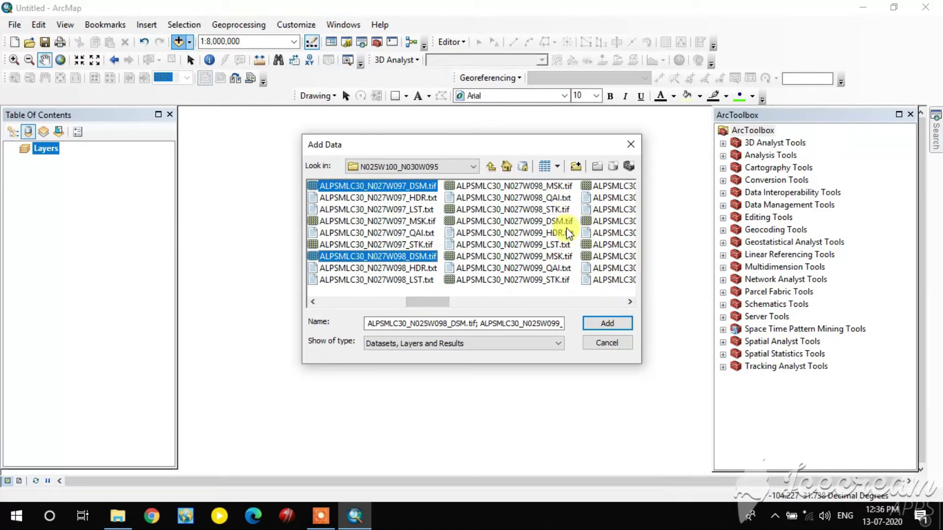
ctrl+click(565, 222)
click(630, 302)
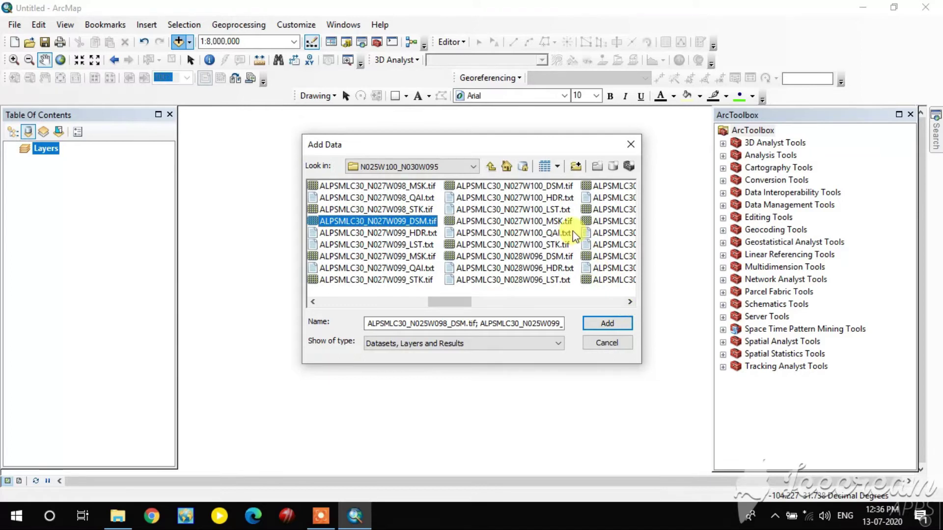
ctrl+click(563, 187)
ctrl+click(560, 257)
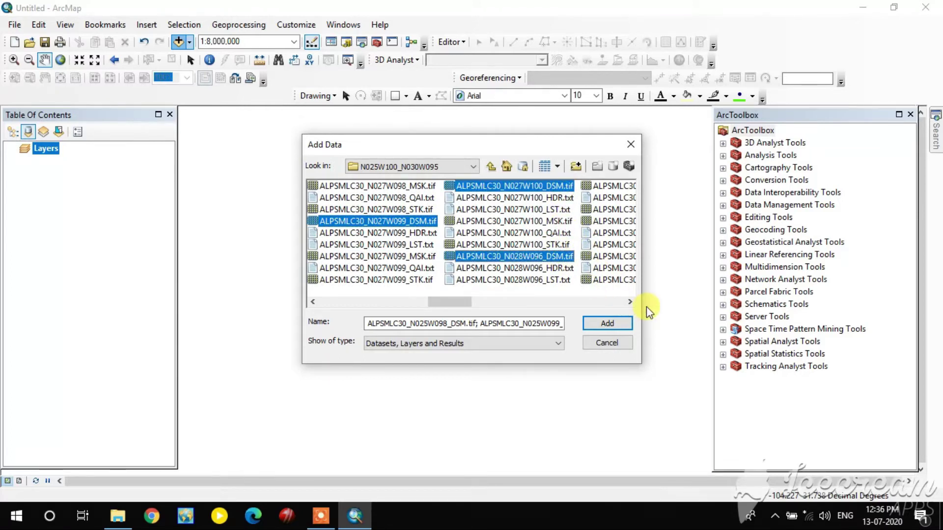
click(629, 302)
ctrl+click(564, 222)
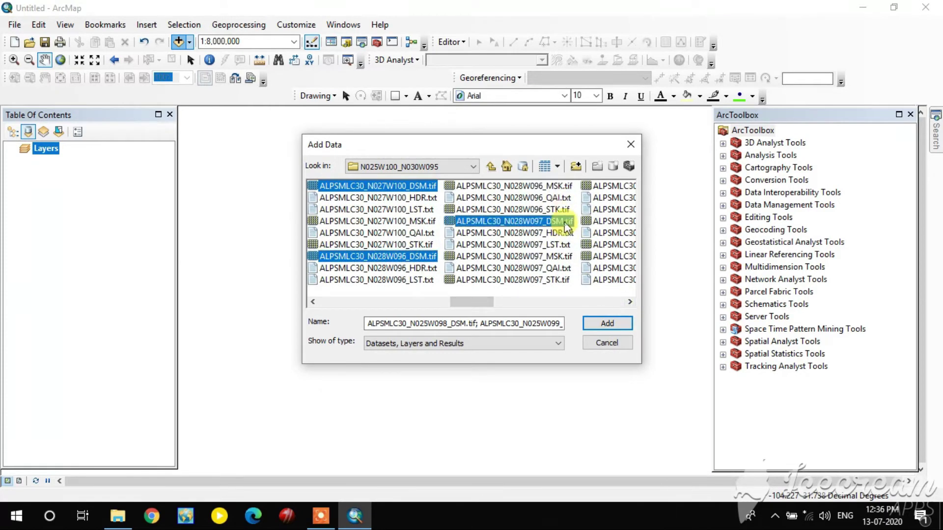
click(629, 302)
ctrl+click(563, 186)
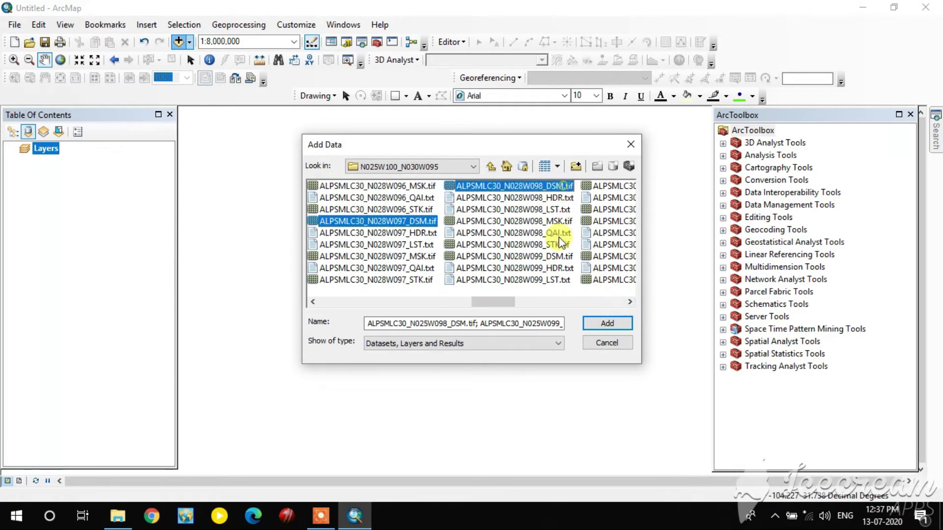
ctrl+click(562, 256)
click(630, 302)
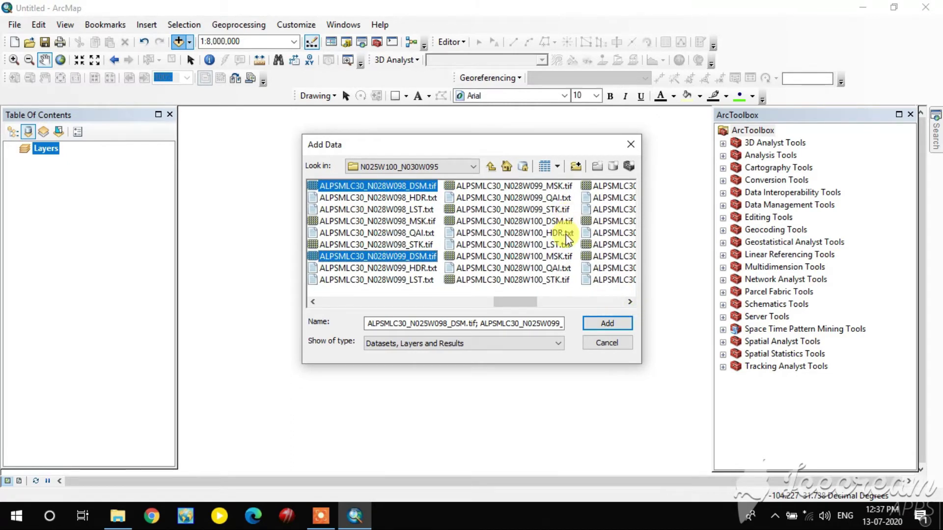
ctrl+click(564, 222)
click(629, 302)
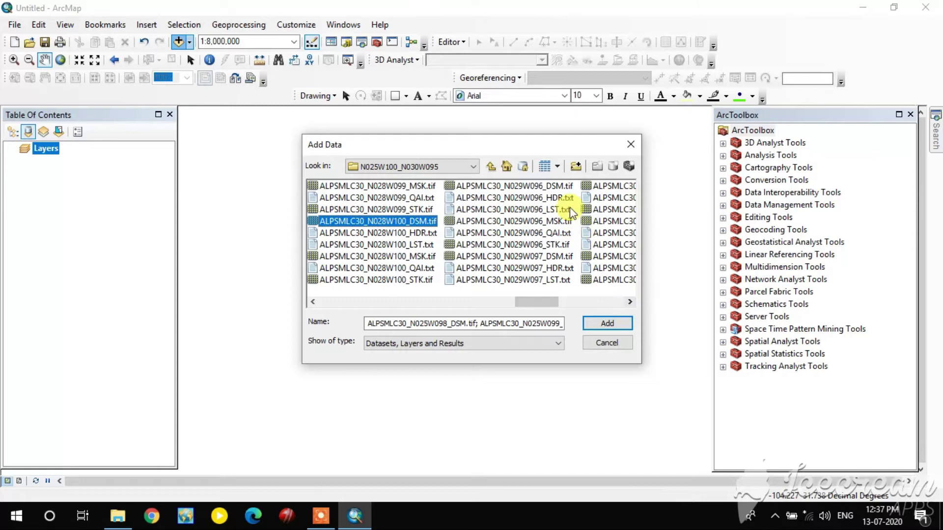
Step: Add the N029W096–N029W100 DSM tiles to the selection, excluding the header file
ctrl+click(561, 187)
ctrl+click(565, 265)
ctrl+click(564, 258)
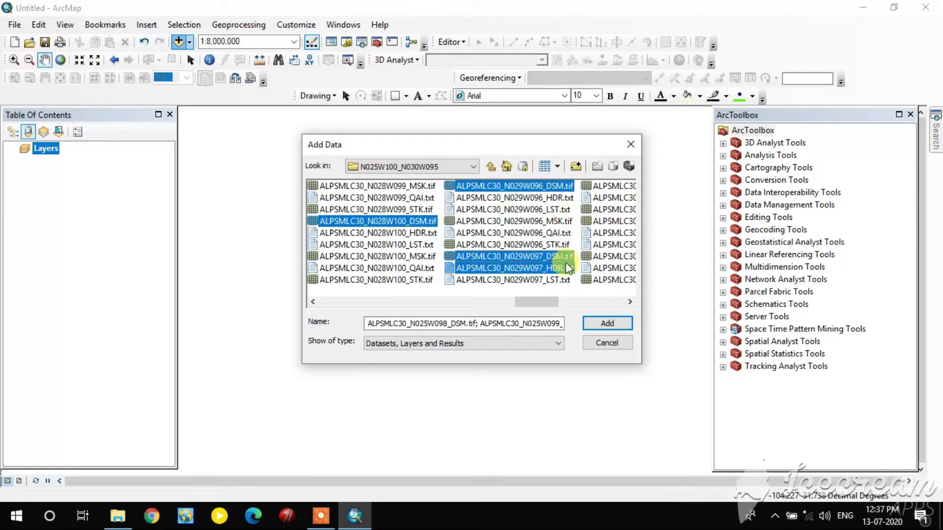
ctrl+click(567, 268)
click(630, 302)
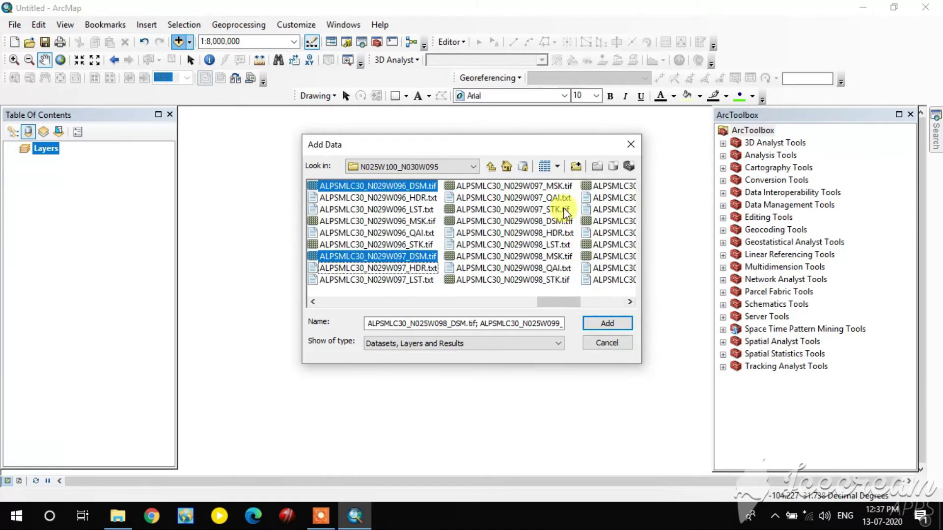
ctrl+click(565, 221)
click(630, 302)
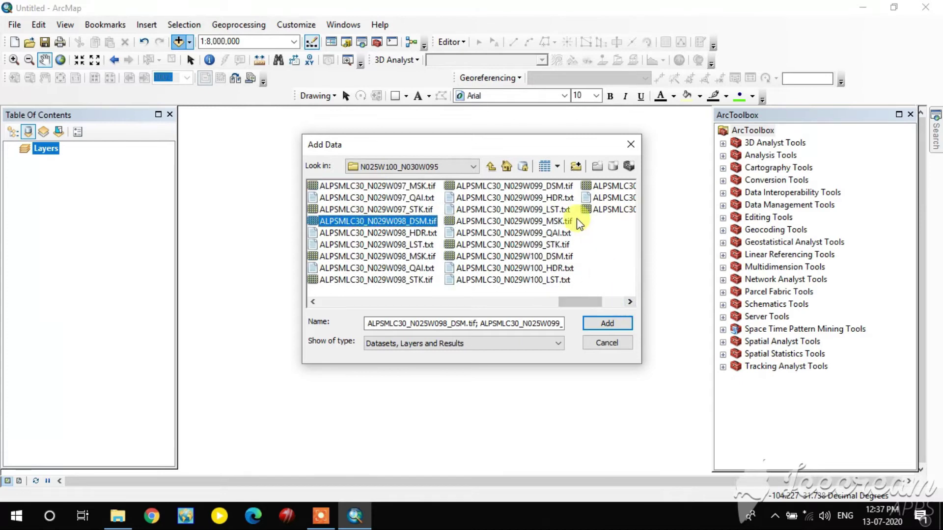
ctrl+click(560, 186)
ctrl+click(565, 256)
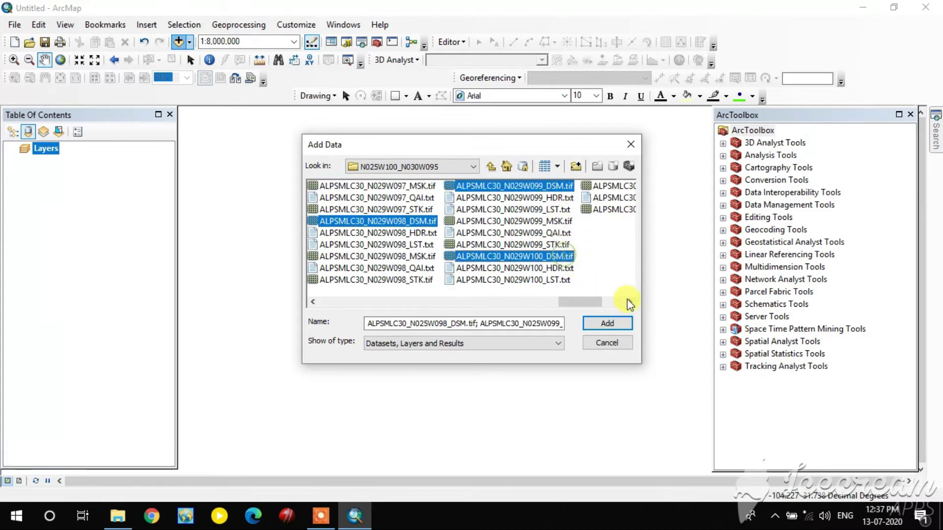
click(630, 302)
click(608, 323)
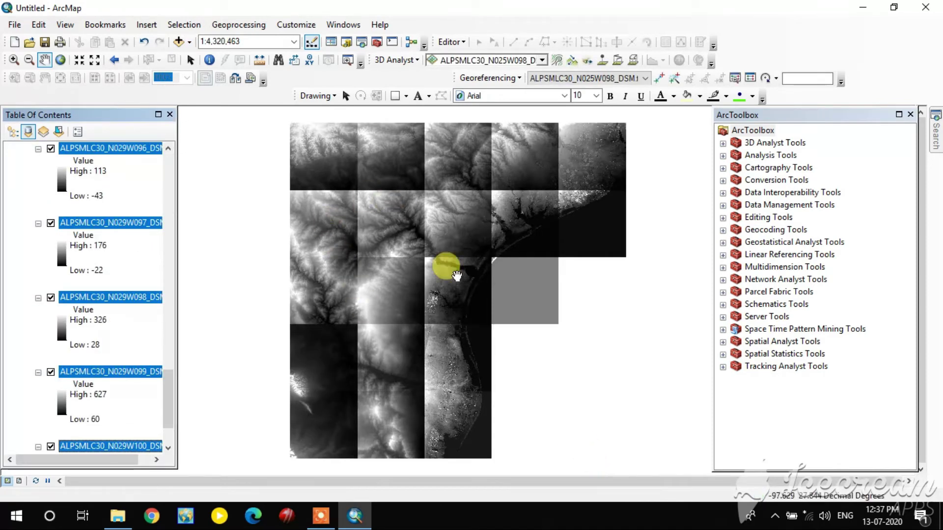
drag(444, 283, 457, 265)
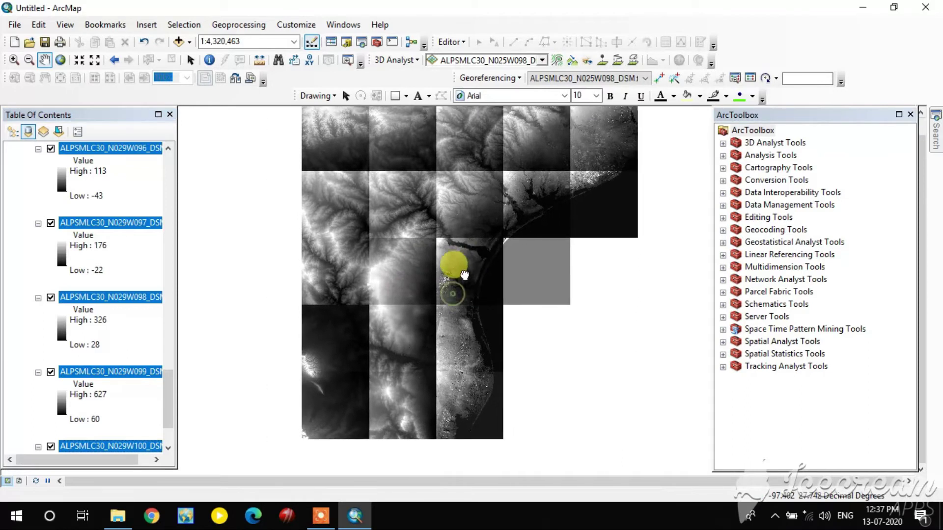
click(78, 197)
scroll(119, 314, up, 15)
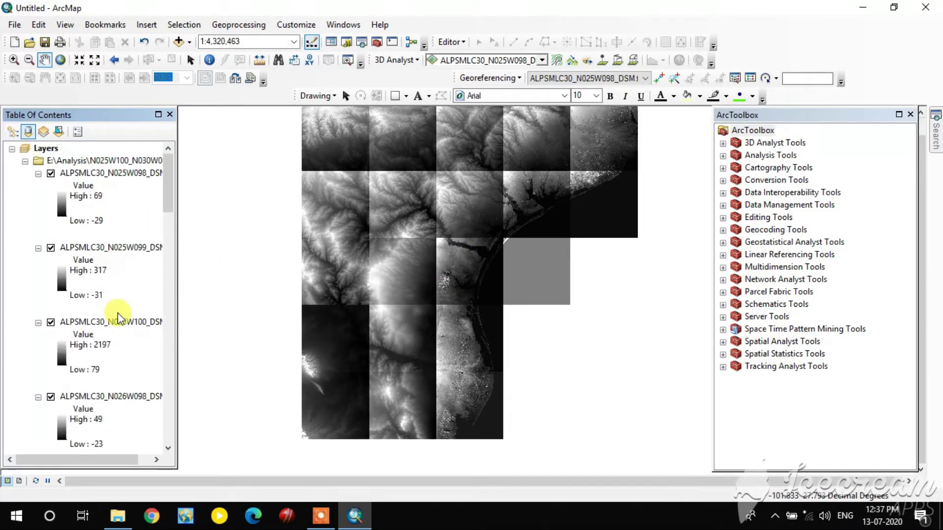
drag(79, 457, 127, 466)
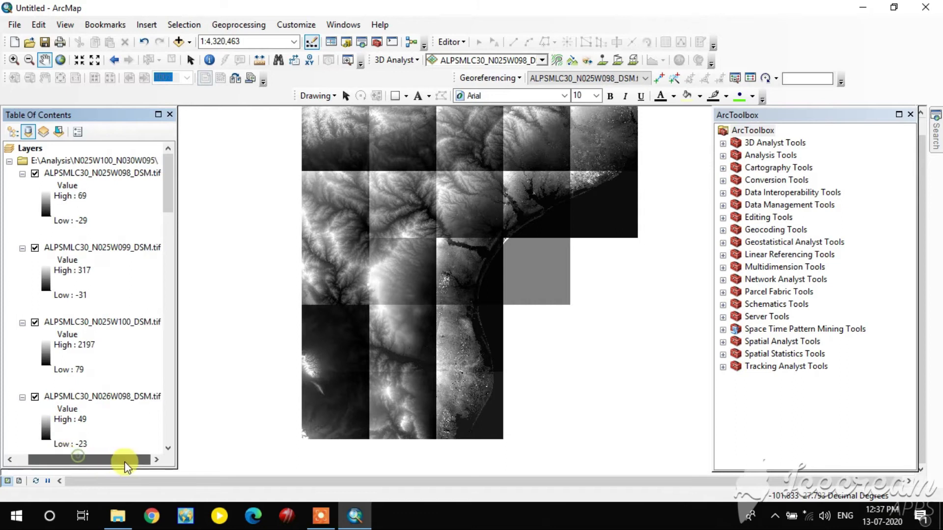
drag(423, 220, 388, 231)
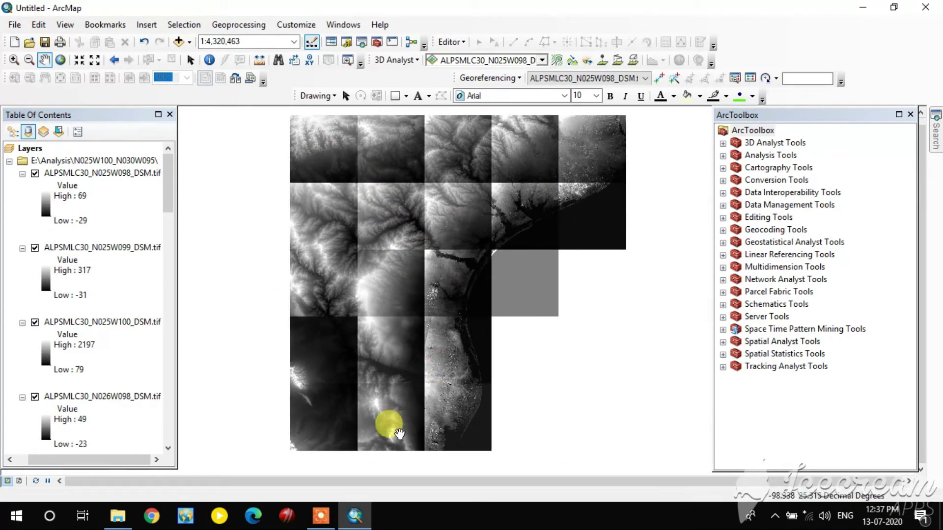
click(34, 173)
click(34, 173)
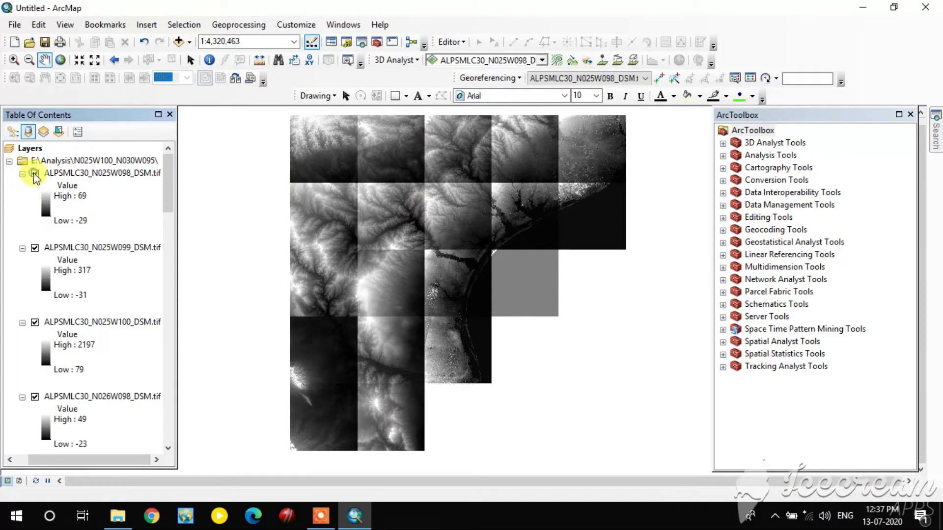
click(34, 248)
click(35, 248)
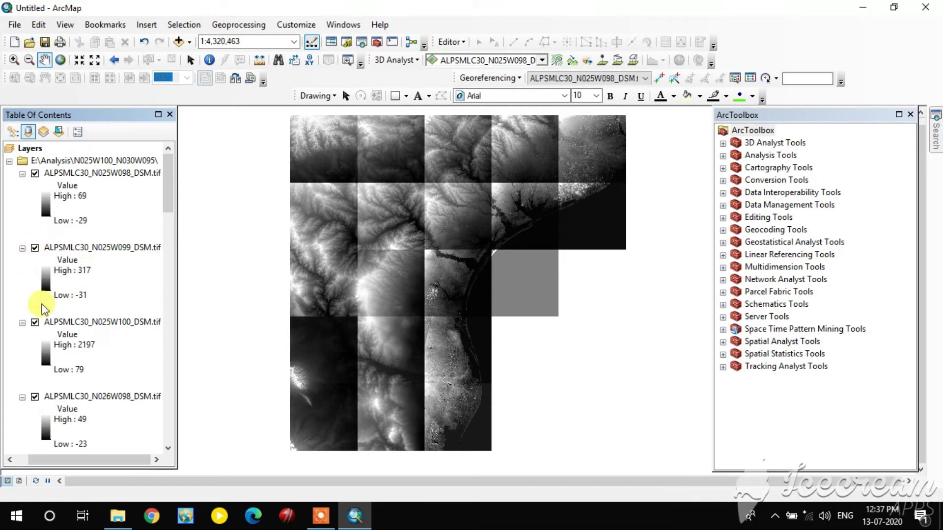
click(34, 323)
click(35, 323)
click(34, 397)
click(34, 396)
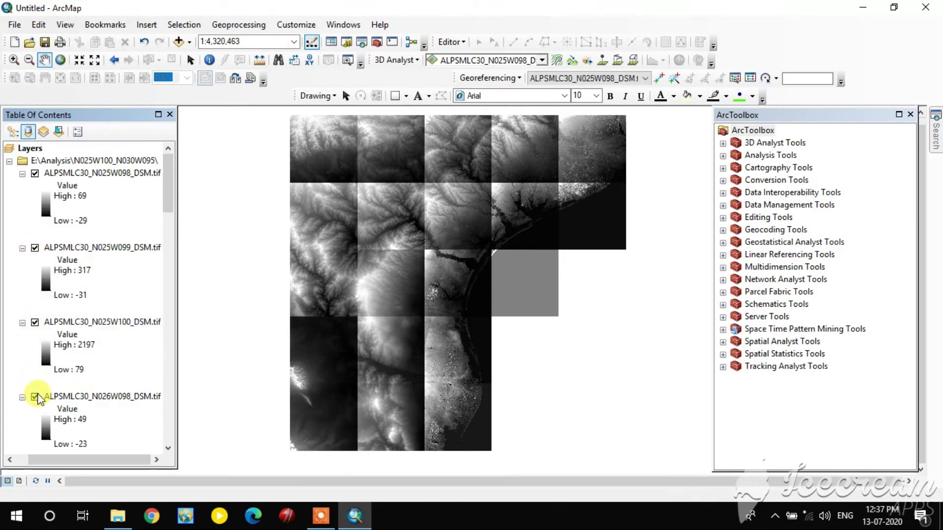
click(389, 278)
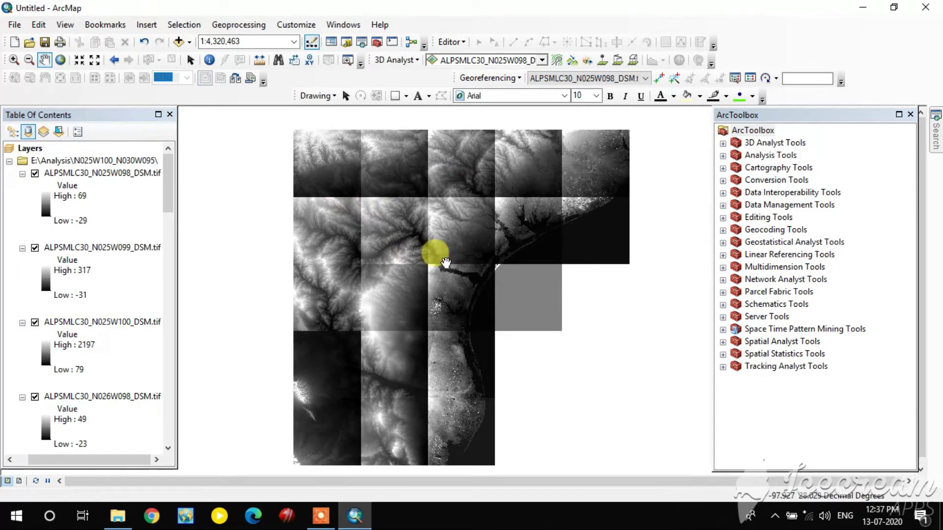
scroll(446, 269, down, 1)
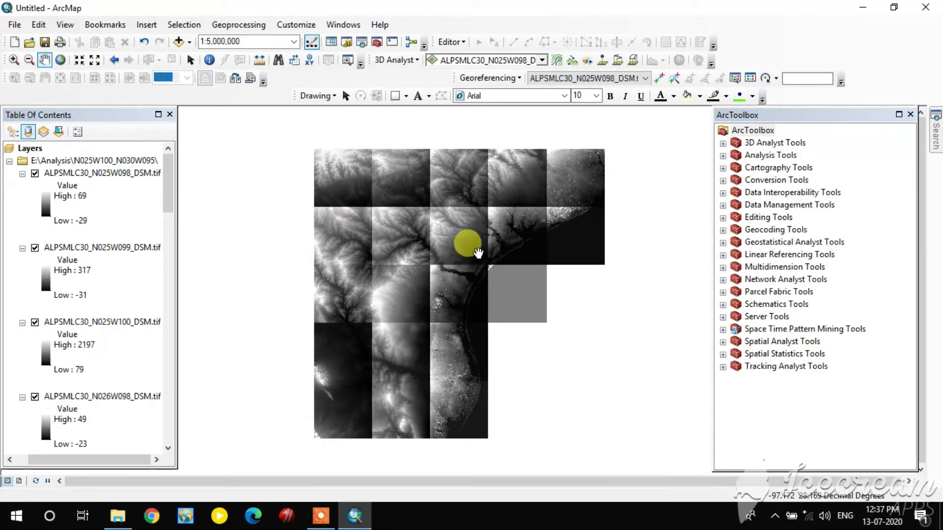
drag(469, 247, 484, 228)
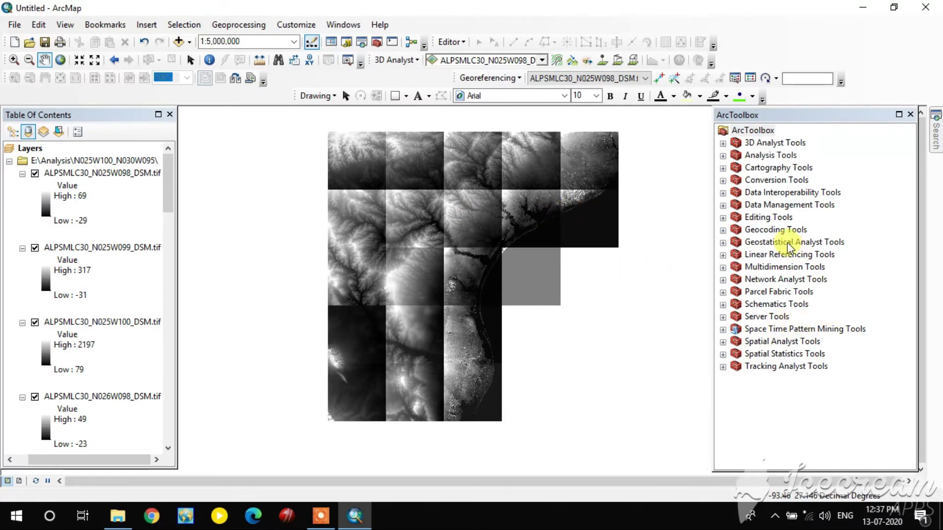
Step: In ArcToolbox, expand Data Management Tools > Raster > Raster Dataset and launch Mosaic To New Raster
double_click(764, 206)
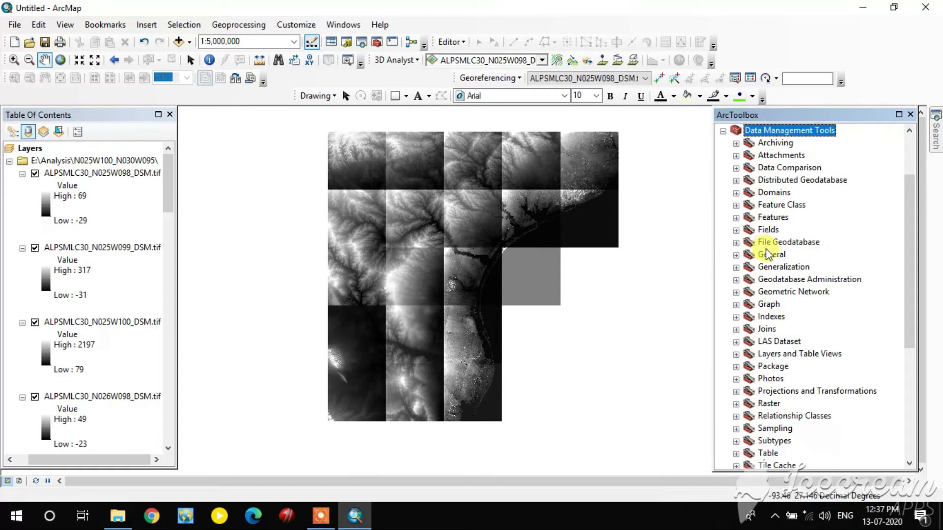
scroll(768, 252, down, 2)
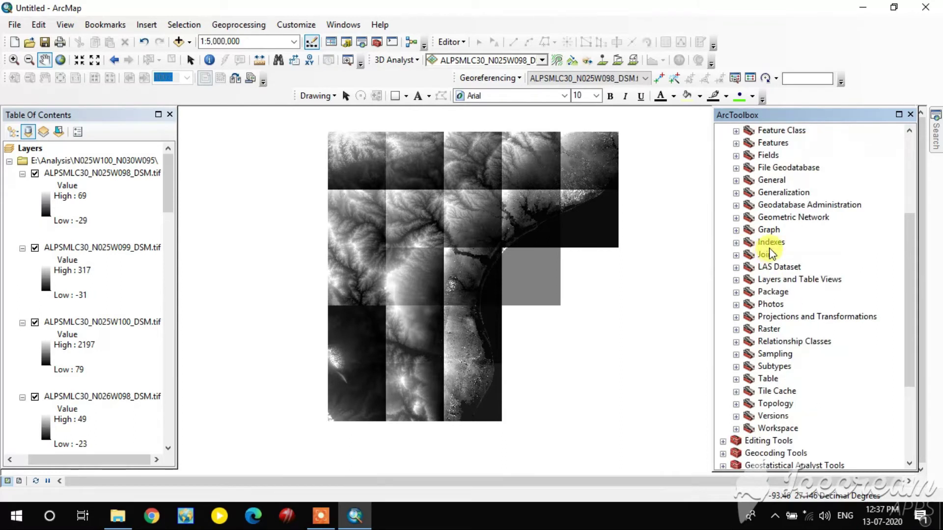
double_click(771, 329)
scroll(777, 329, down, 1)
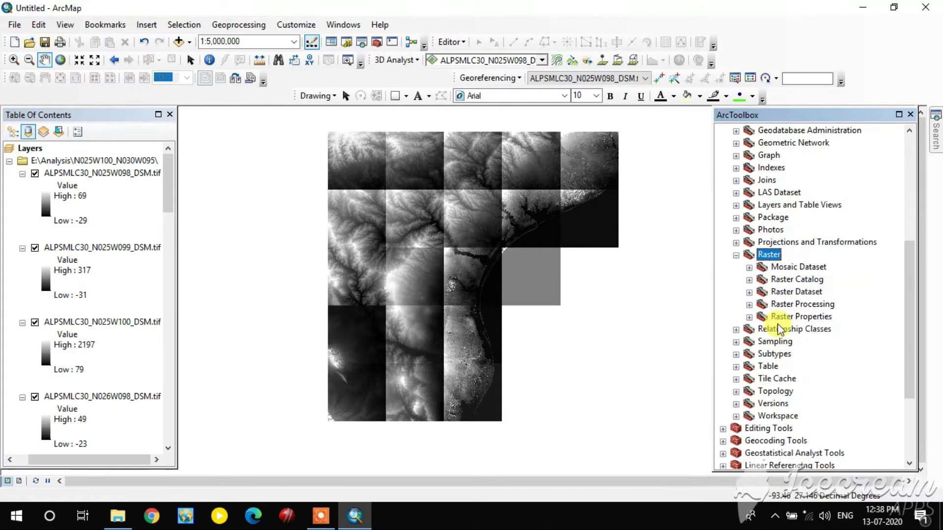
click(811, 293)
double_click(797, 293)
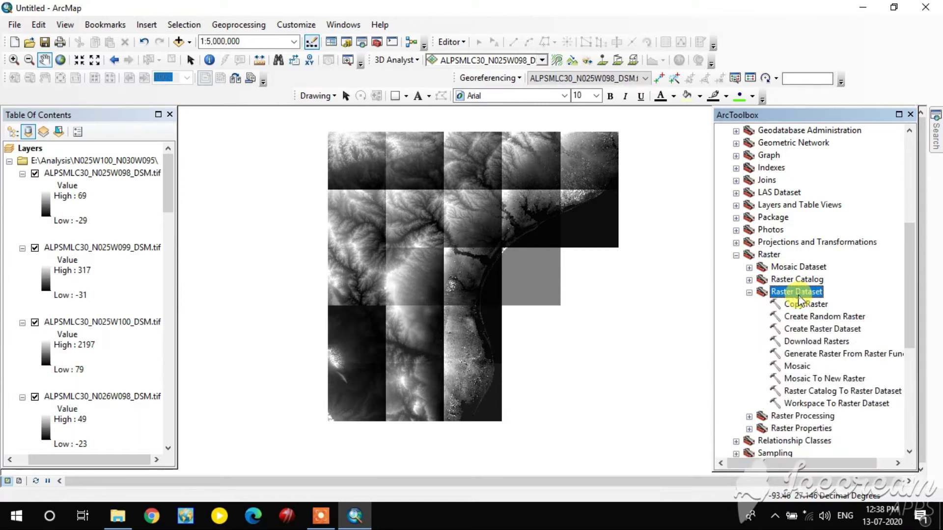
scroll(801, 298, down, 1)
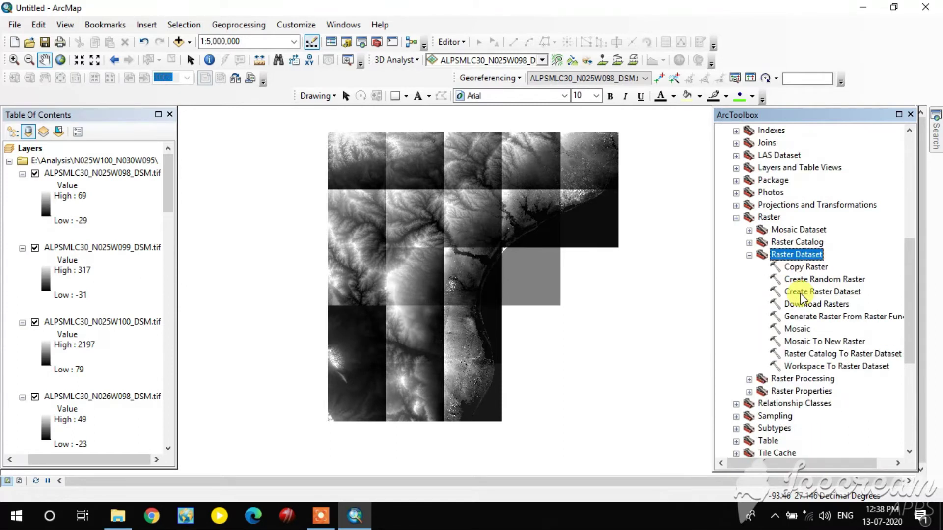
click(811, 344)
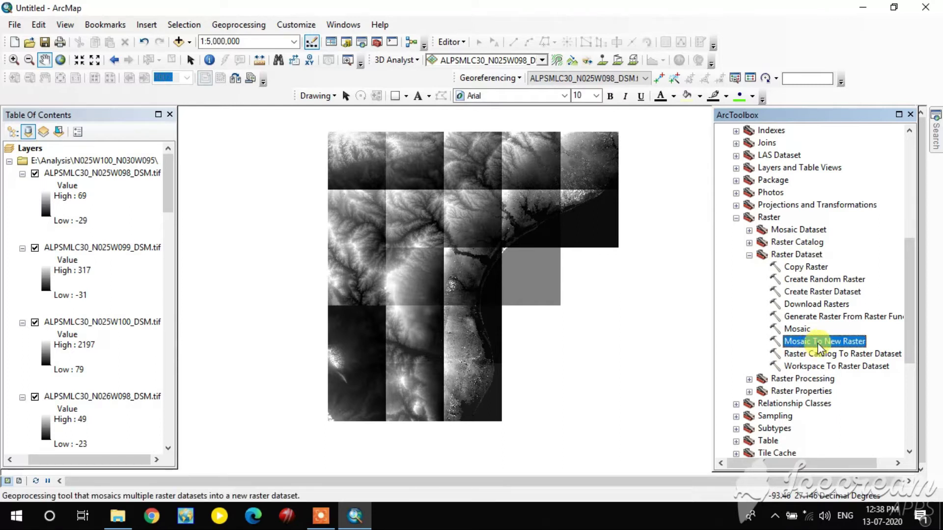
double_click(815, 343)
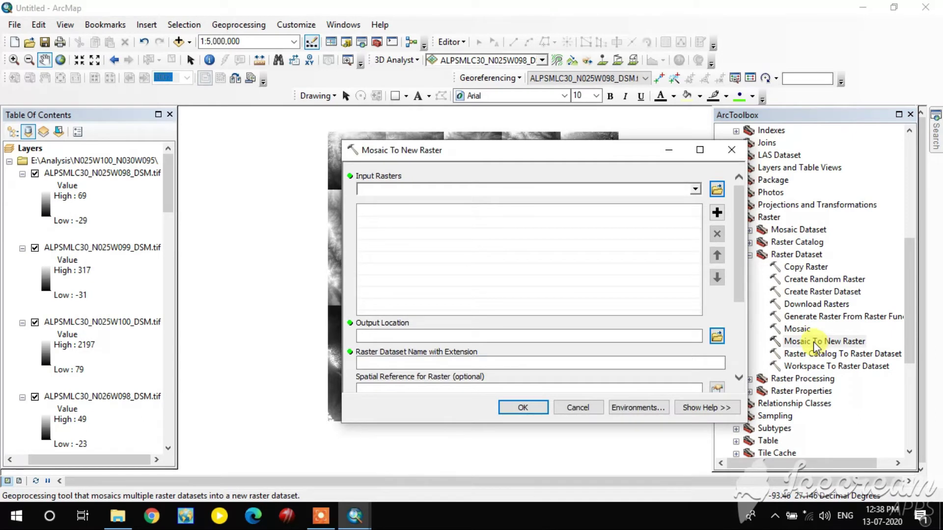
Step: Add the ALPSMLC30 DSM layers, N025W098 through N029W100, to the Input Rasters list
click(696, 190)
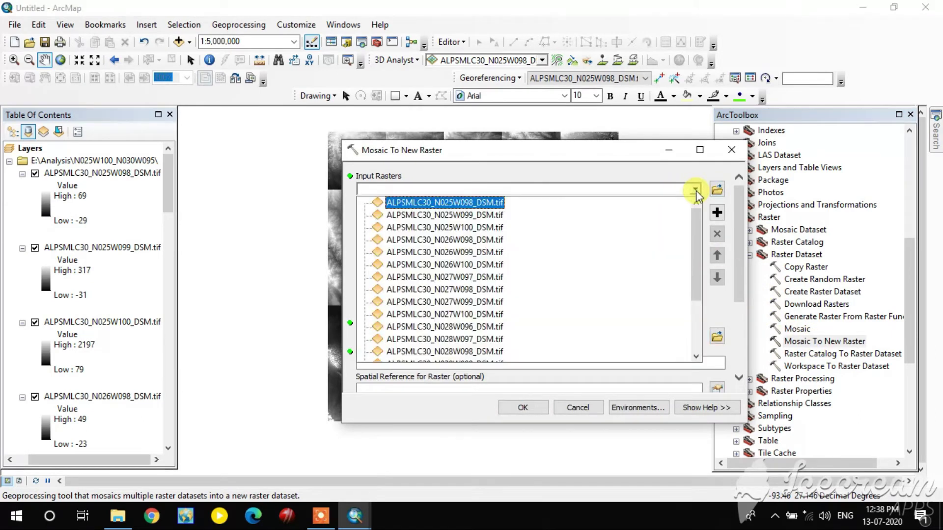
click(696, 190)
click(697, 191)
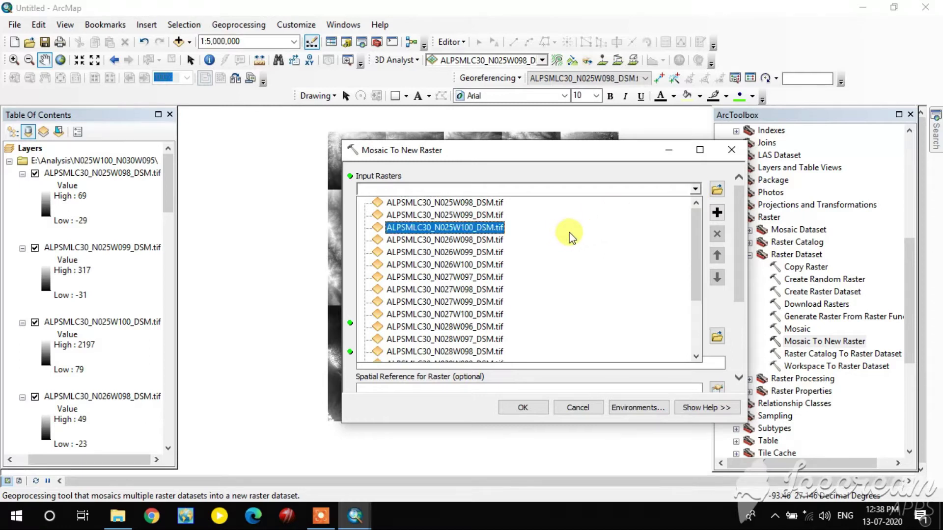
click(489, 210)
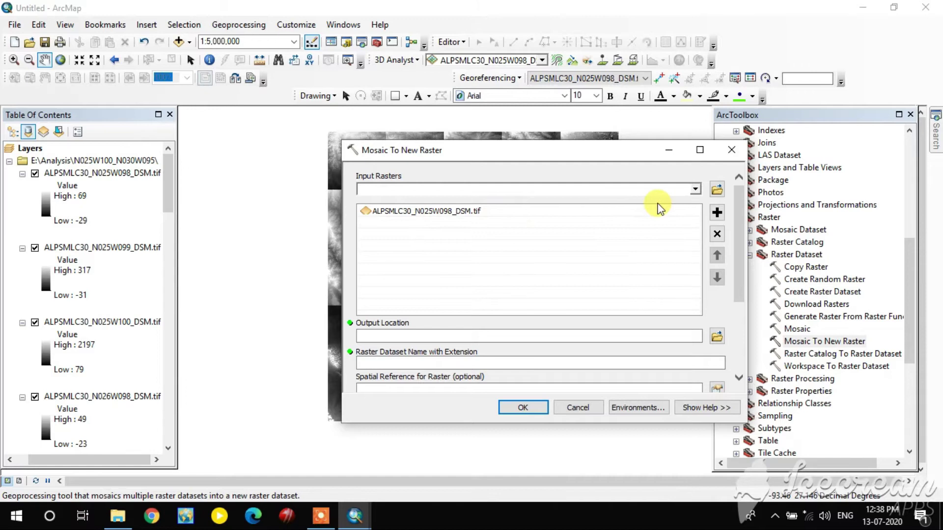
scroll(691, 194, down, 2)
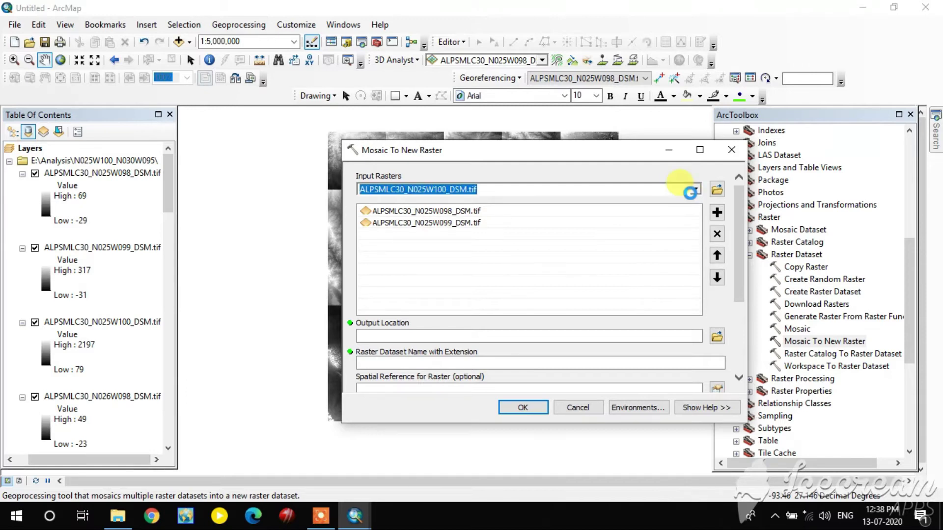
scroll(690, 193, down, 2)
click(692, 192)
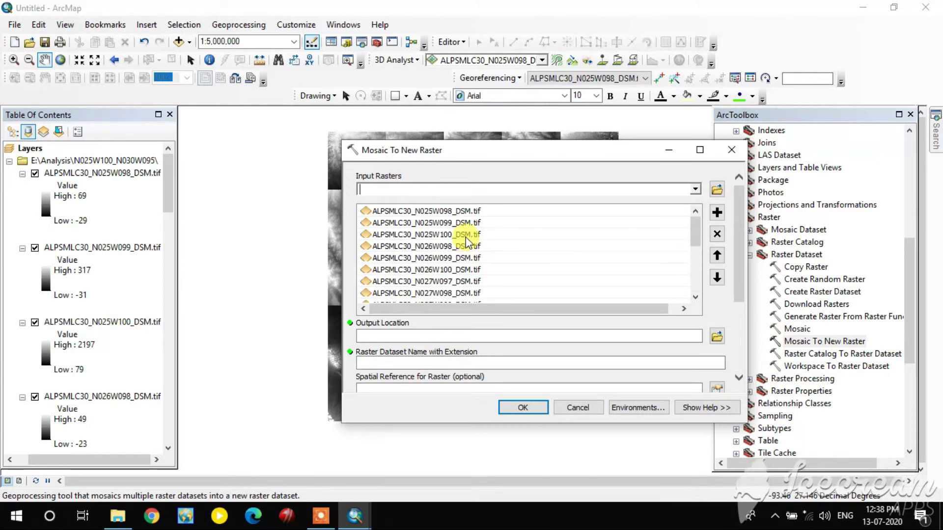
click(695, 189)
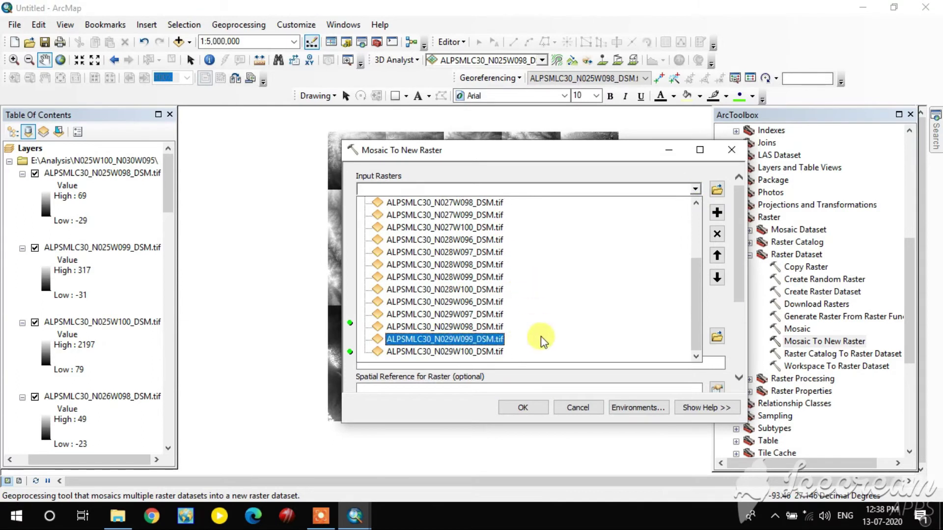
scroll(540, 337, up, 3)
click(718, 177)
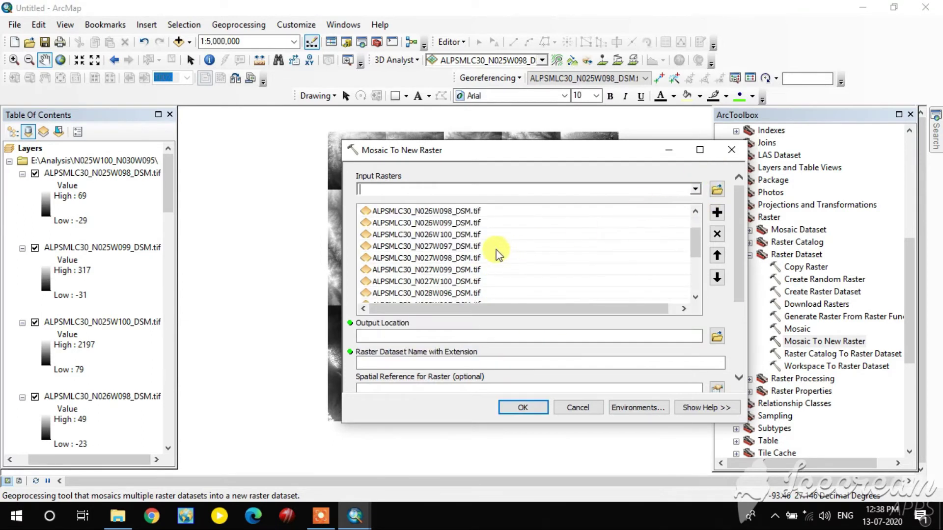
scroll(500, 258, down, 5)
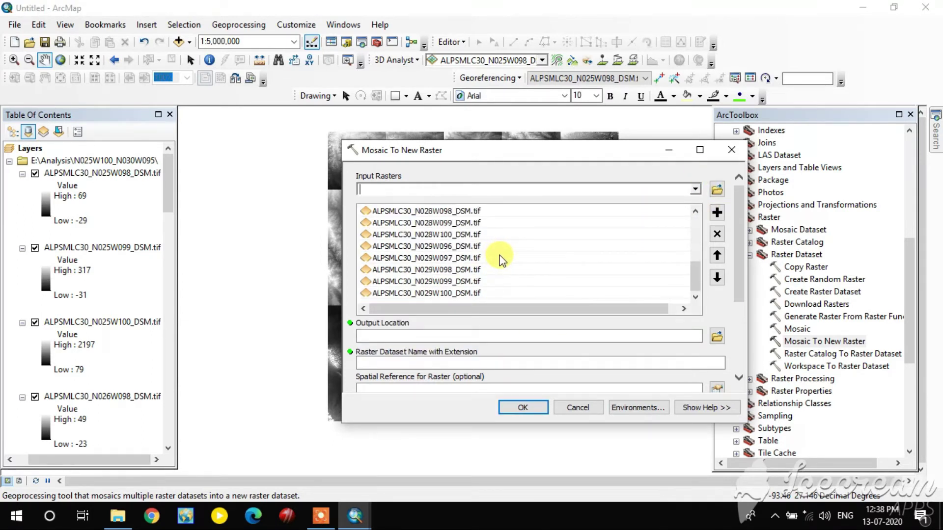
Step: Set the output location to E:\Analysis\N025W100_N030W095
click(716, 336)
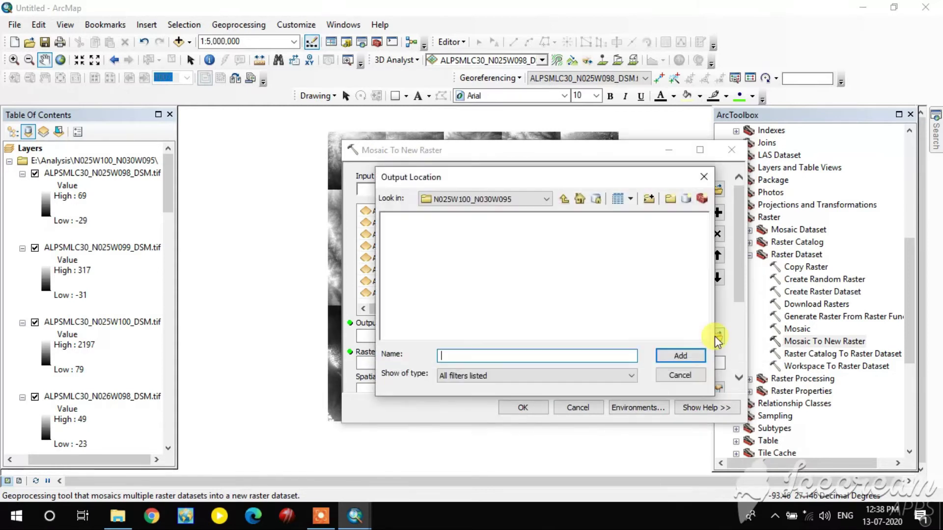
click(563, 200)
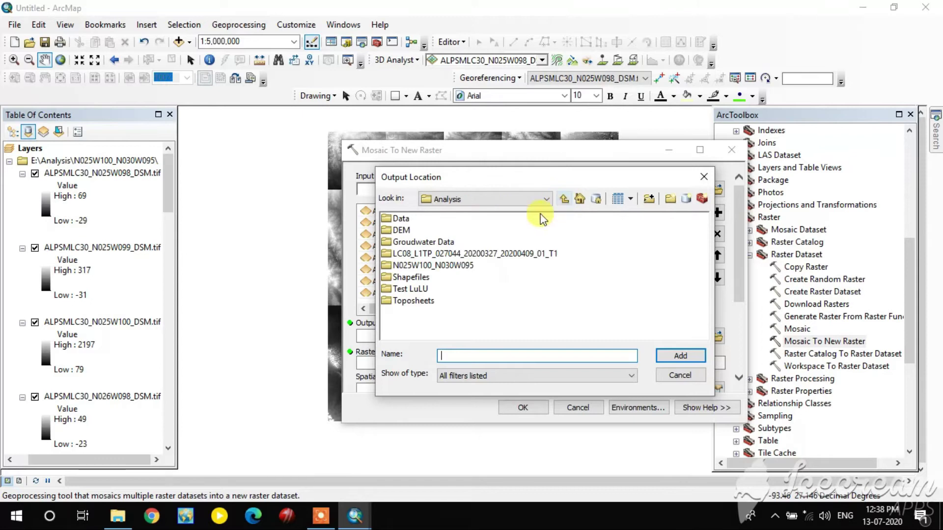
click(444, 265)
click(667, 355)
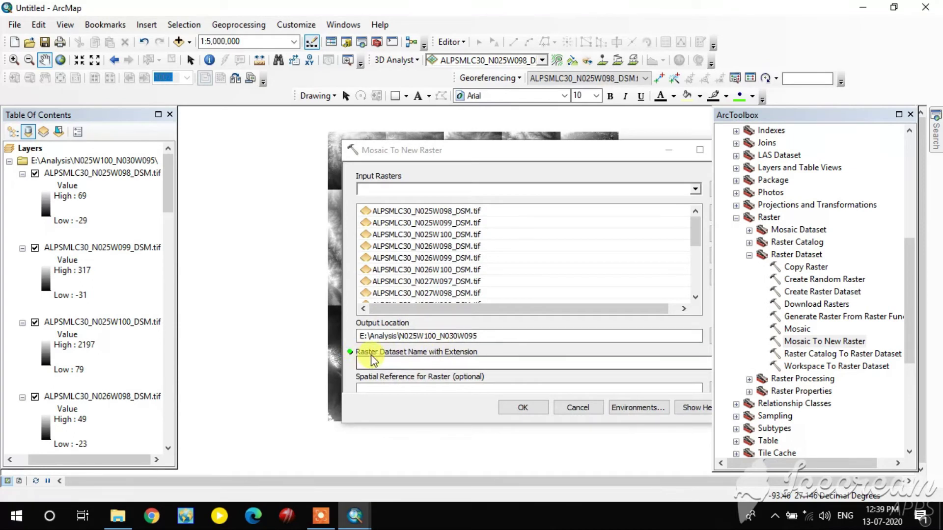
Step: Name the output raster dataset Mosaic.tif
click(451, 362)
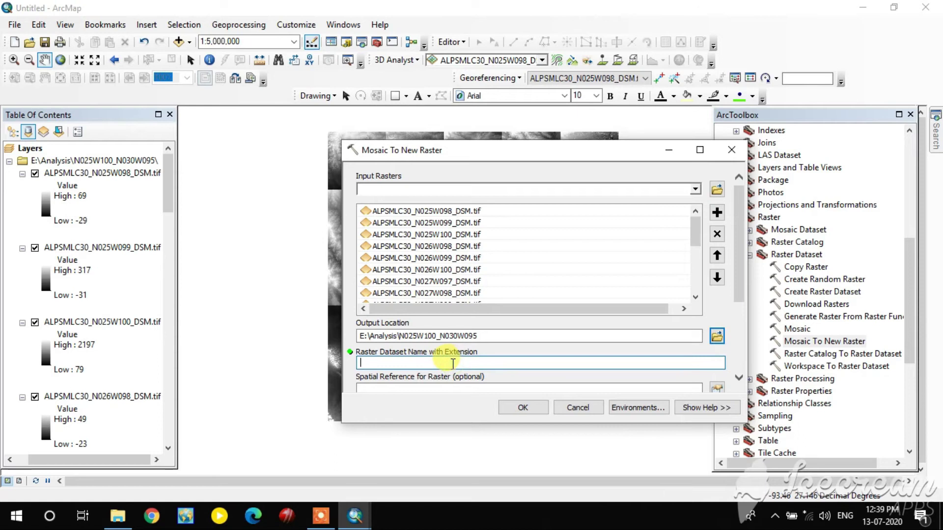
text(Mosaic.tif)
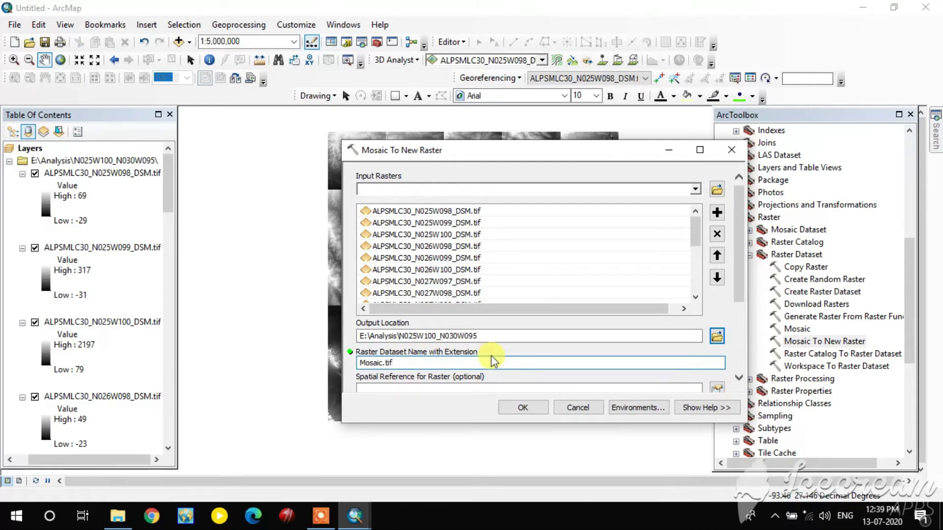
drag(739, 234, 742, 295)
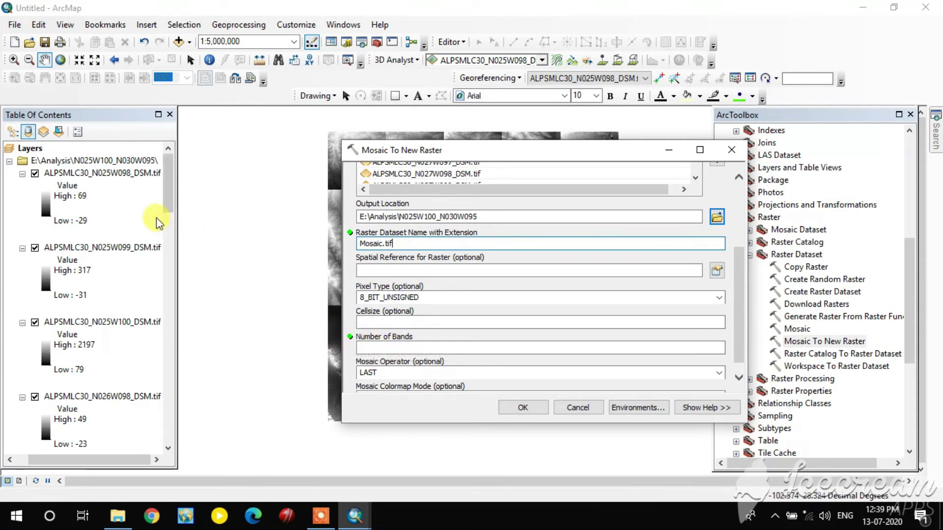
right_click(142, 174)
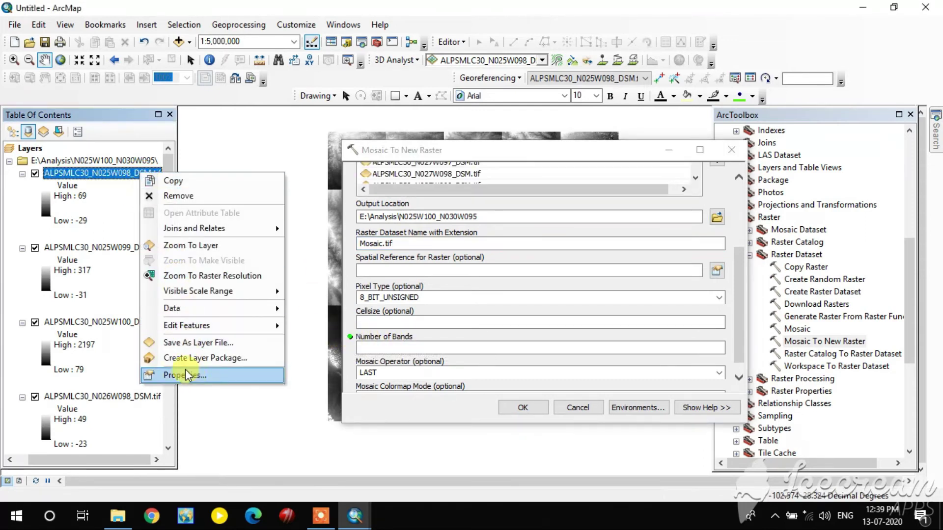
click(202, 375)
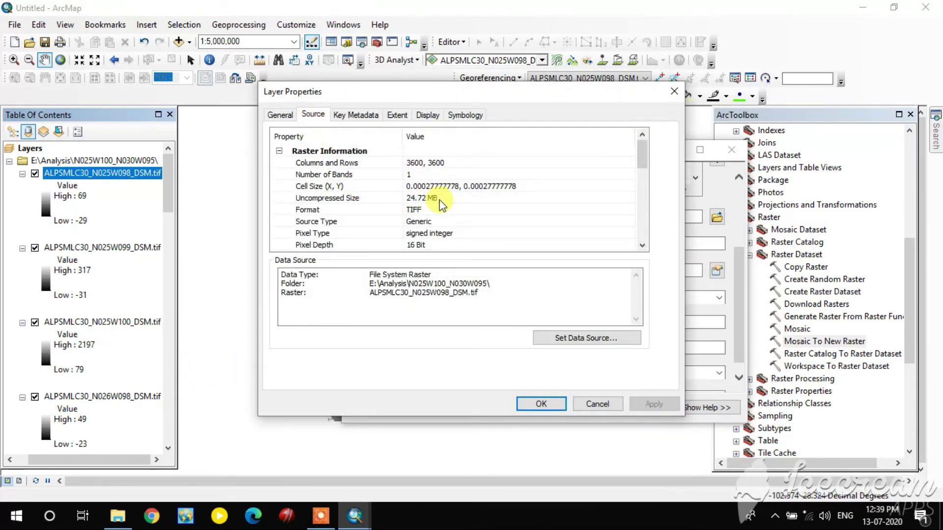
scroll(438, 200, down, 5)
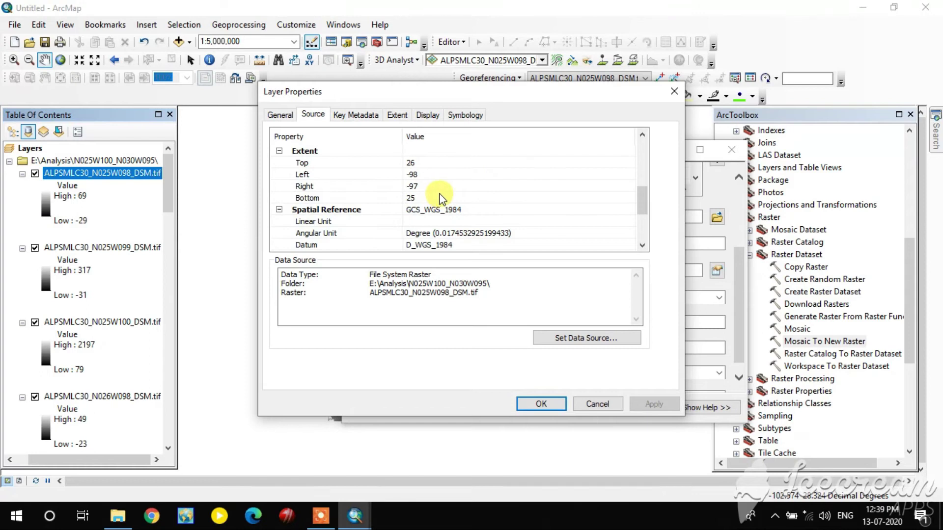
scroll(440, 197, down, 3)
scroll(444, 199, up, 4)
scroll(444, 199, up, 1)
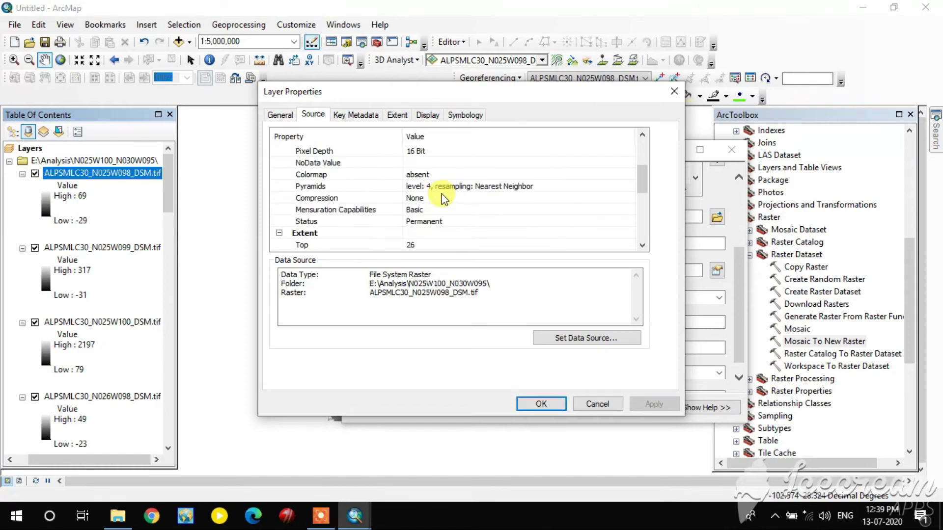
scroll(451, 202, up, 3)
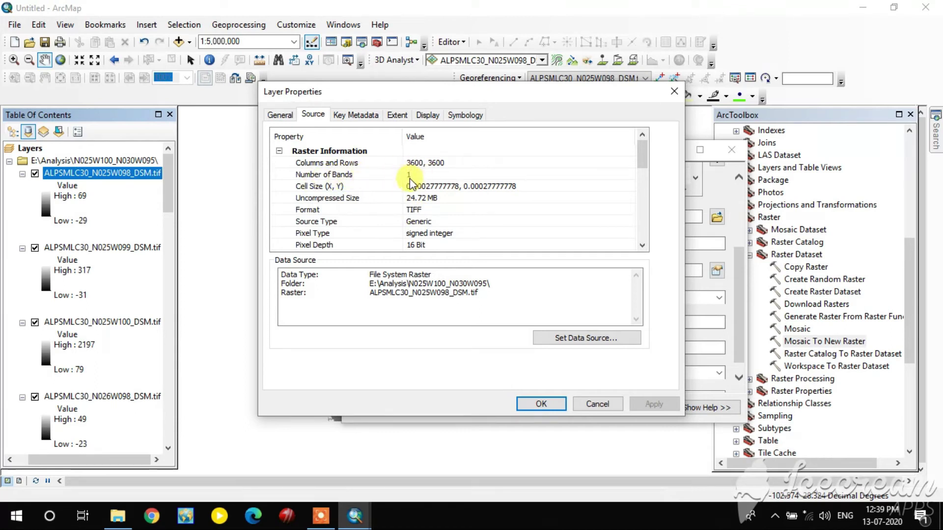
click(596, 405)
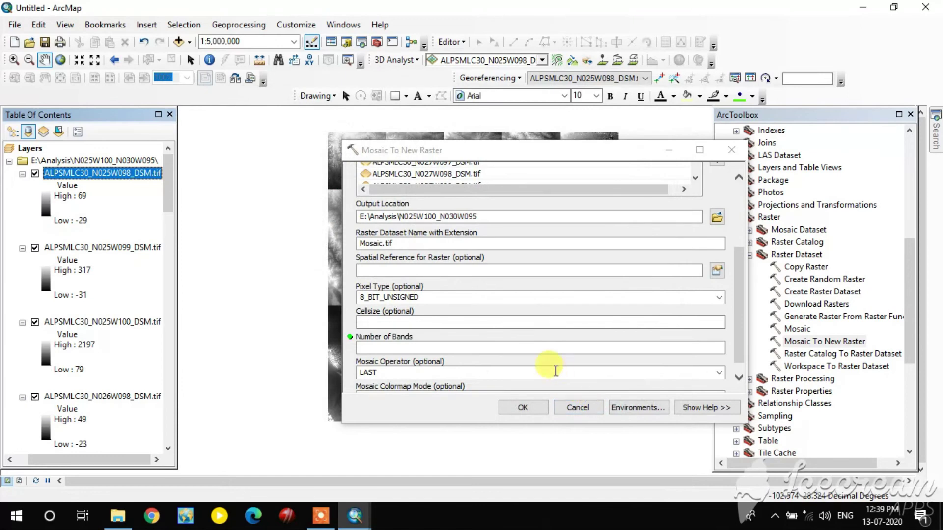
Step: Set Number of Bands to 1 and run Mosaic To New Raster
click(429, 348)
text(1)
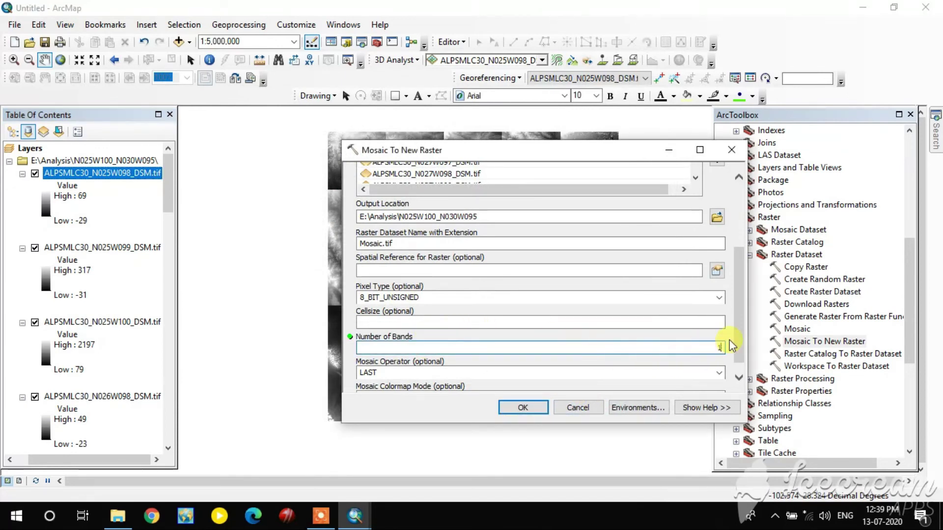
scroll(737, 362, down, 1)
click(515, 309)
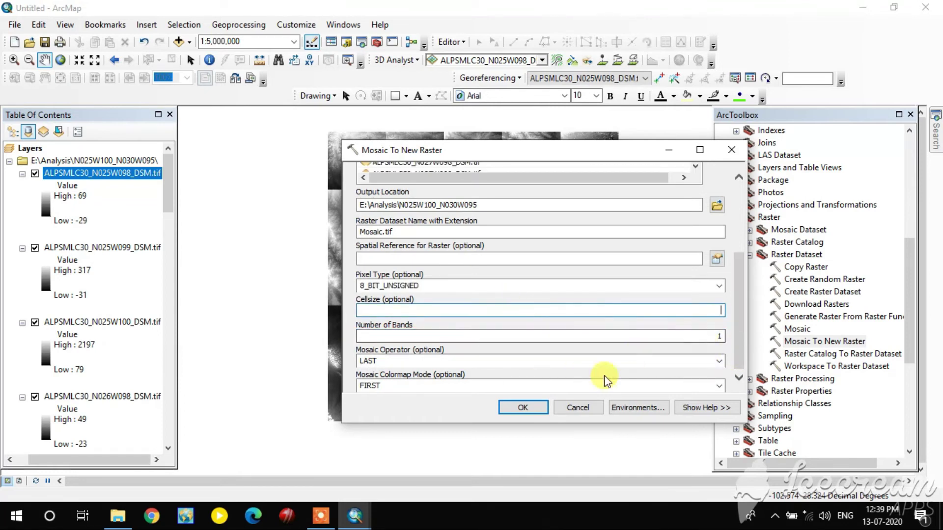
click(524, 405)
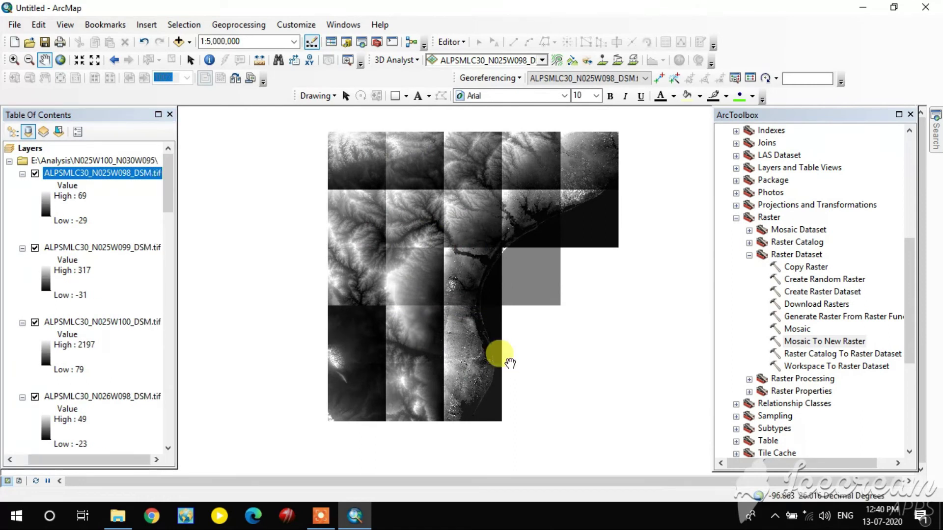
Step: Show the Geoprocessing Results window and expand Current Session to track the mosaic job
click(253, 26)
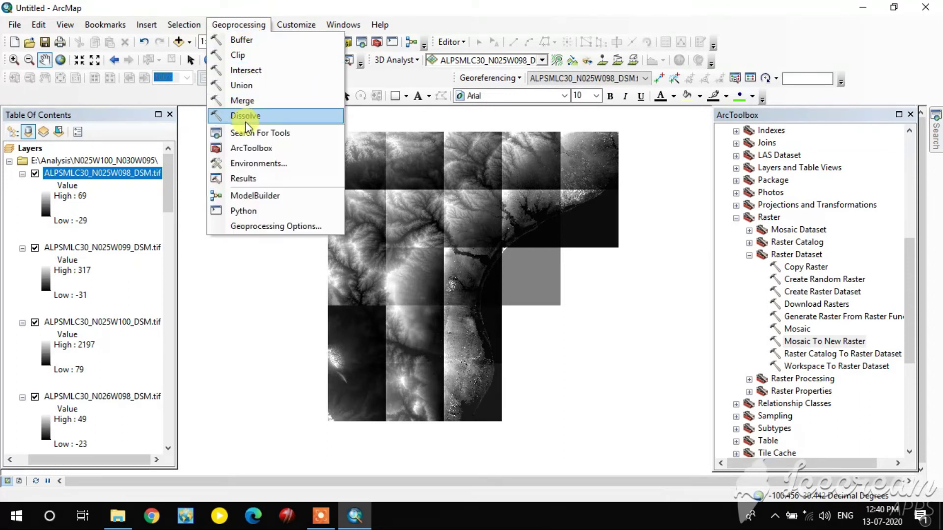
click(252, 177)
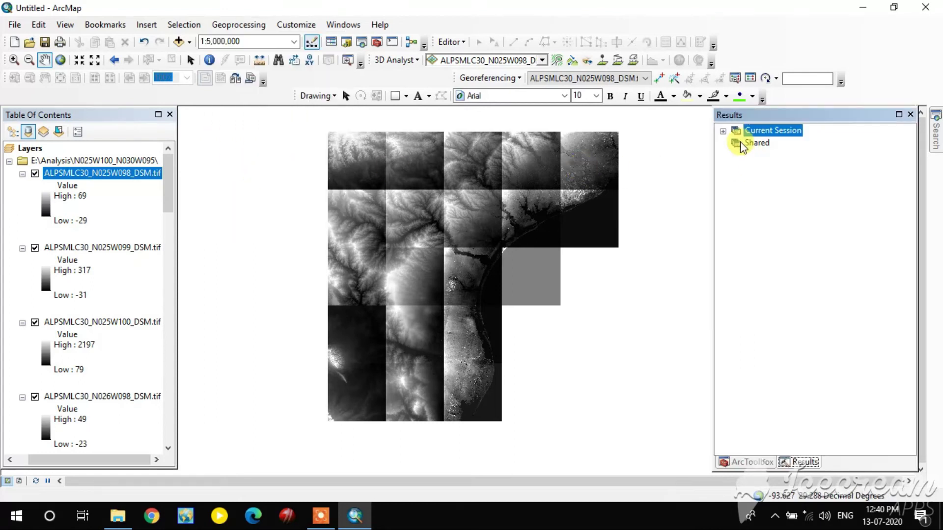
click(723, 131)
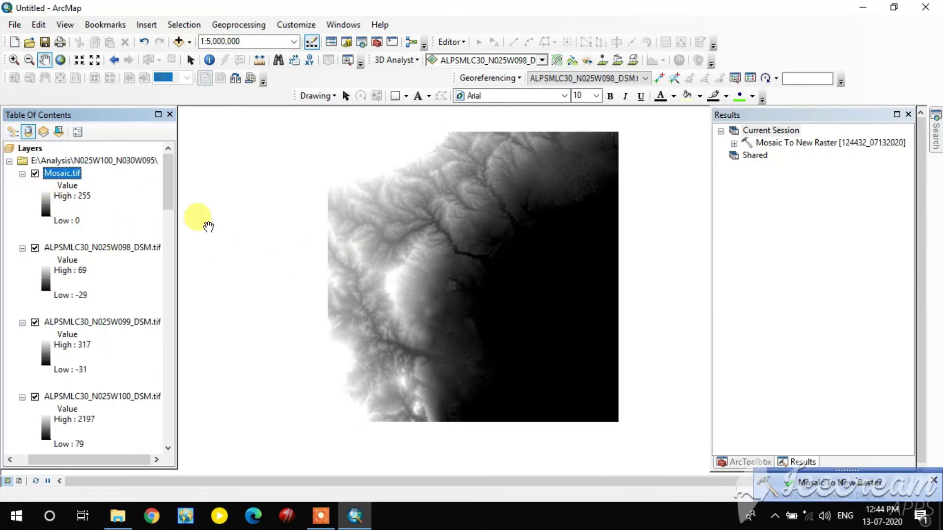
Step: Turn all layers off, then re-enable only Mosaic.tif and frame it on the map
right_click(35, 149)
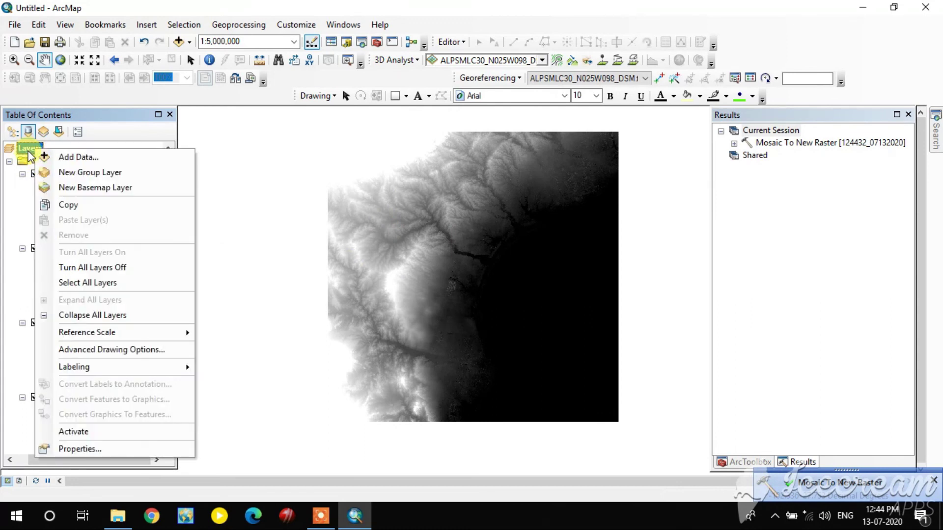
click(92, 267)
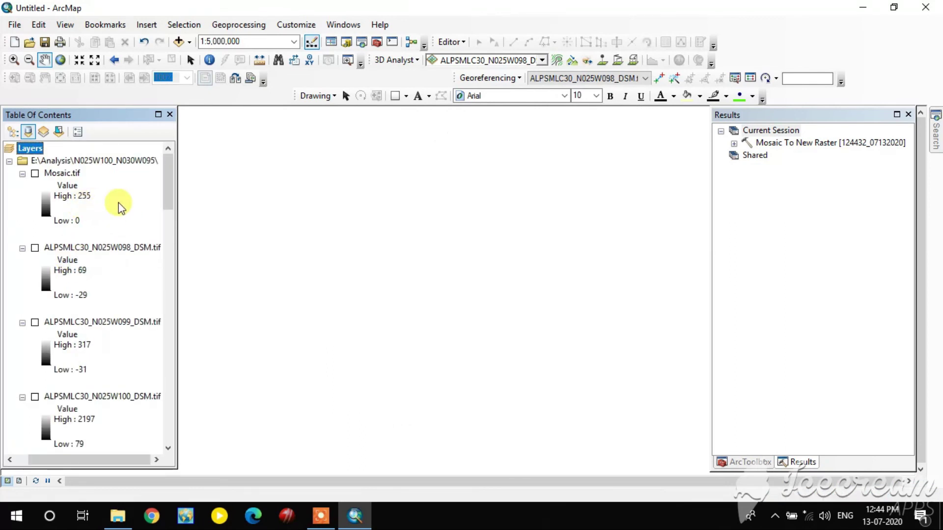
click(34, 173)
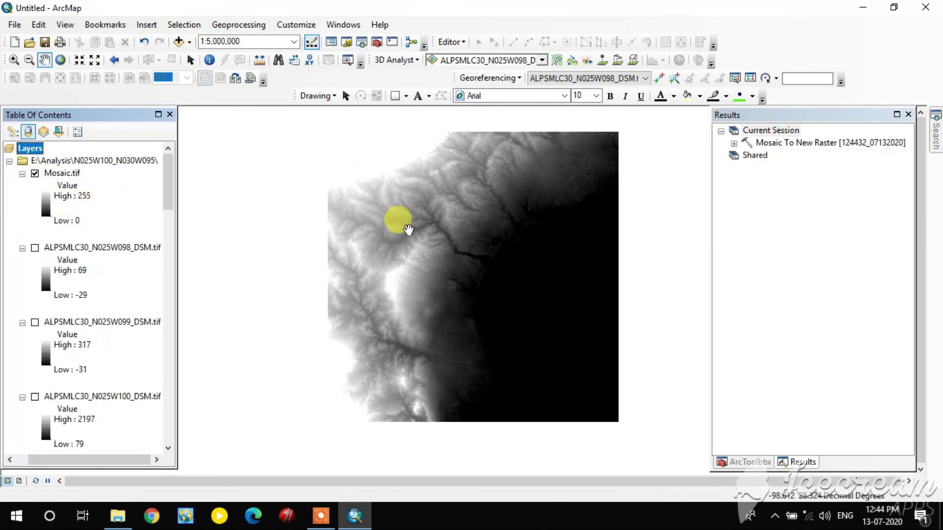
drag(396, 217, 381, 236)
scroll(25, 341, down, 2)
scroll(36, 337, up, 2)
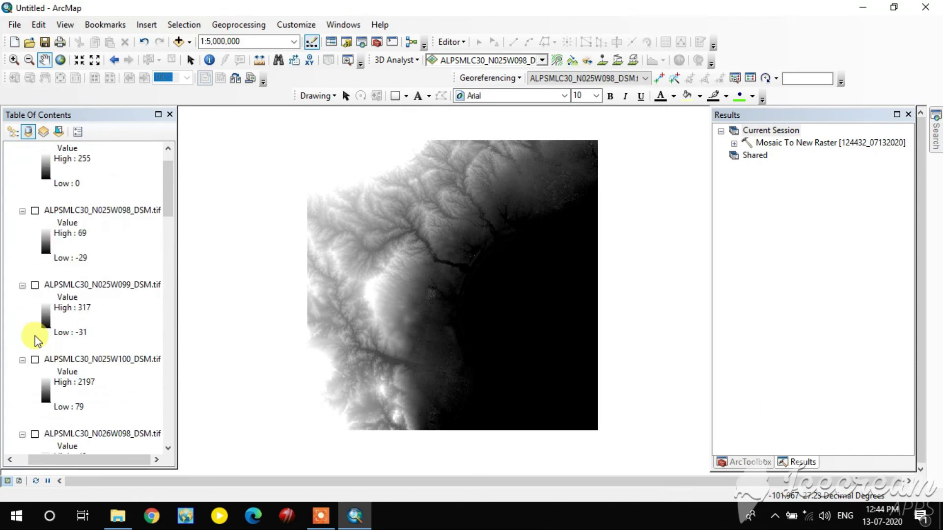
mouse_move(463, 267)
mouse_down()
mouse_move(472, 266)
mouse_move(456, 281)
mouse_up()
click(61, 174)
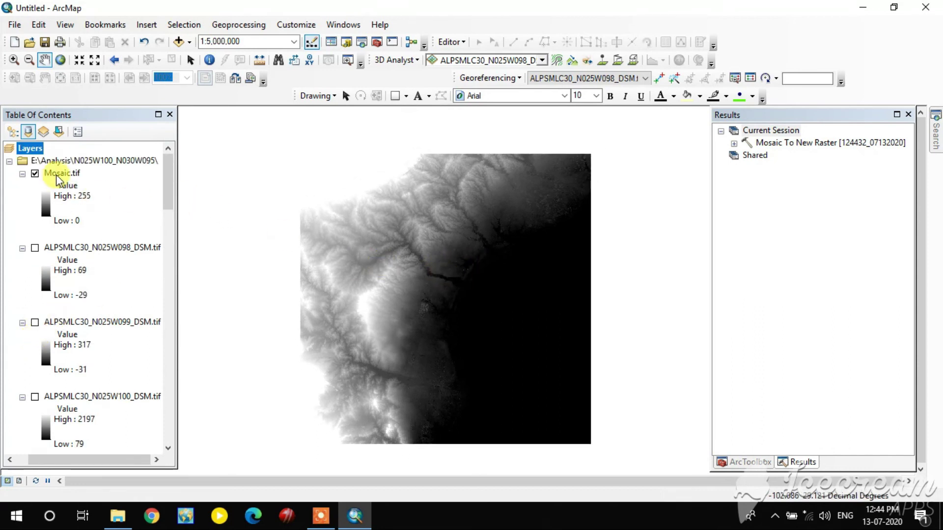
right_click(59, 175)
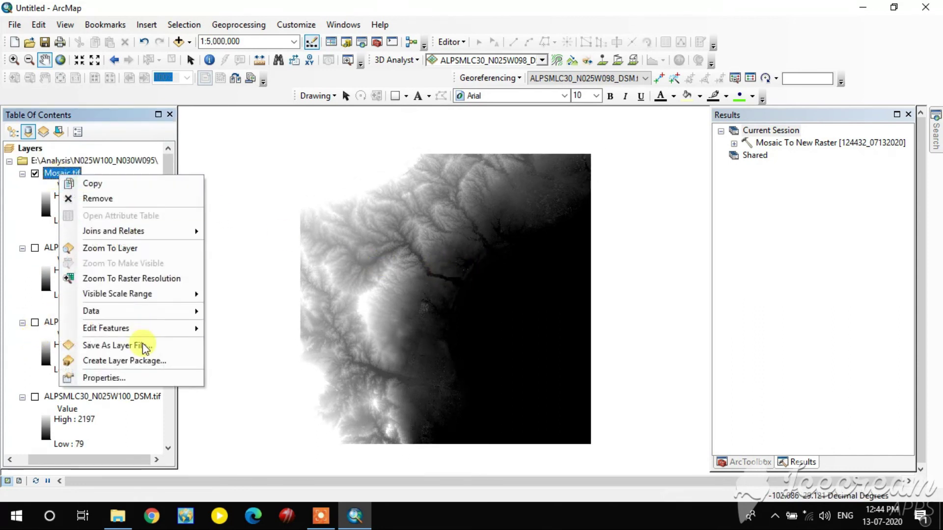
Step: Give Mosaic.tif Stretched symbology with the rainbow colour ramp and apply it
click(117, 376)
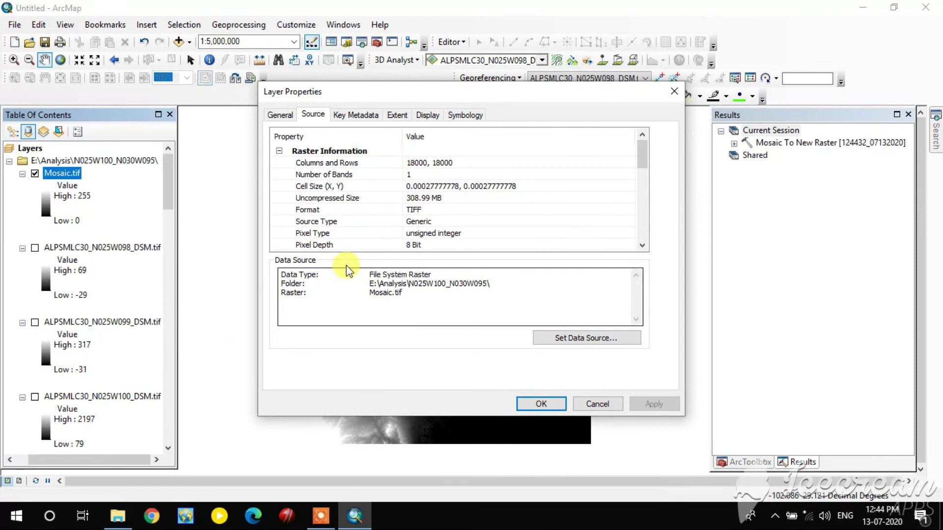
click(465, 115)
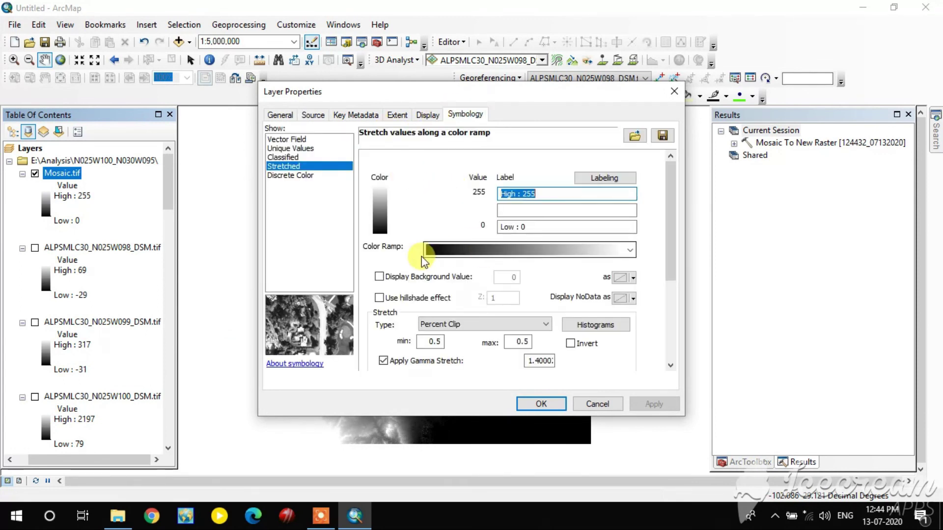
click(467, 250)
scroll(513, 217, down, 5)
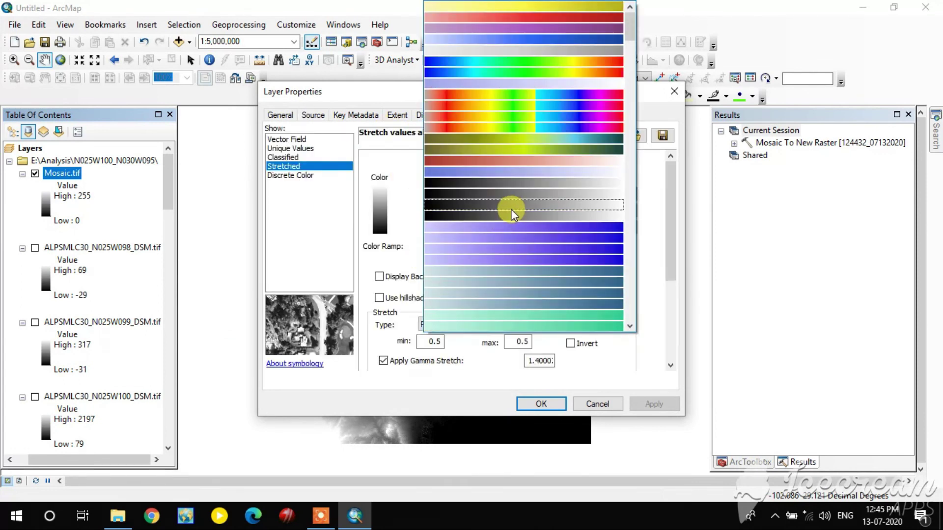
click(537, 120)
click(655, 404)
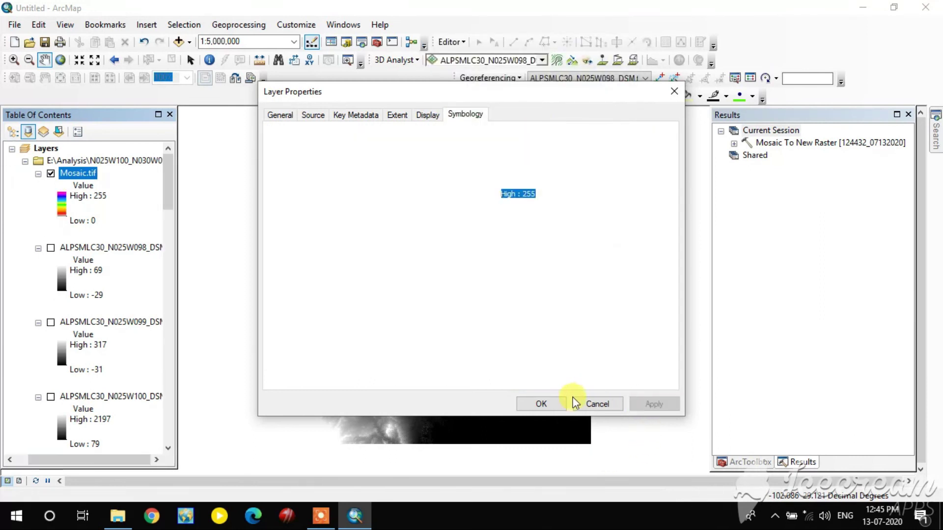
click(542, 404)
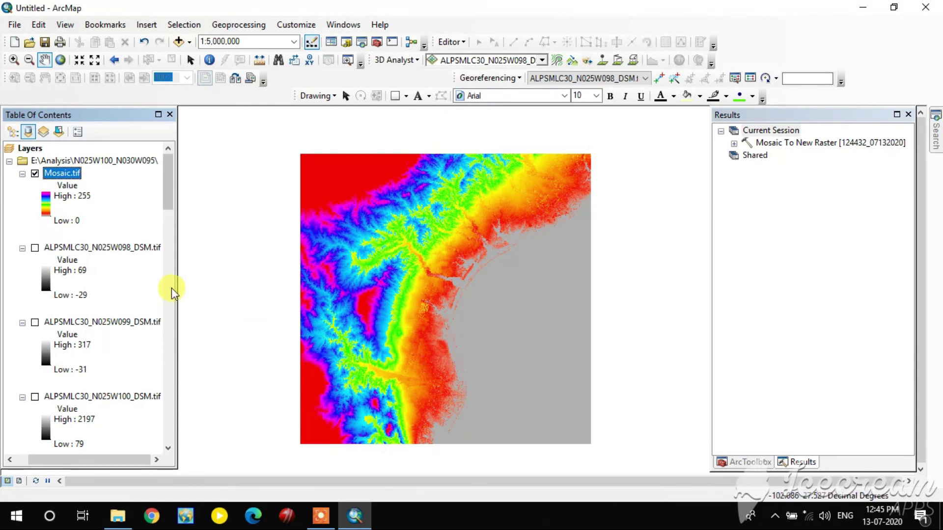
drag(312, 285, 314, 281)
scroll(364, 295, up, 1)
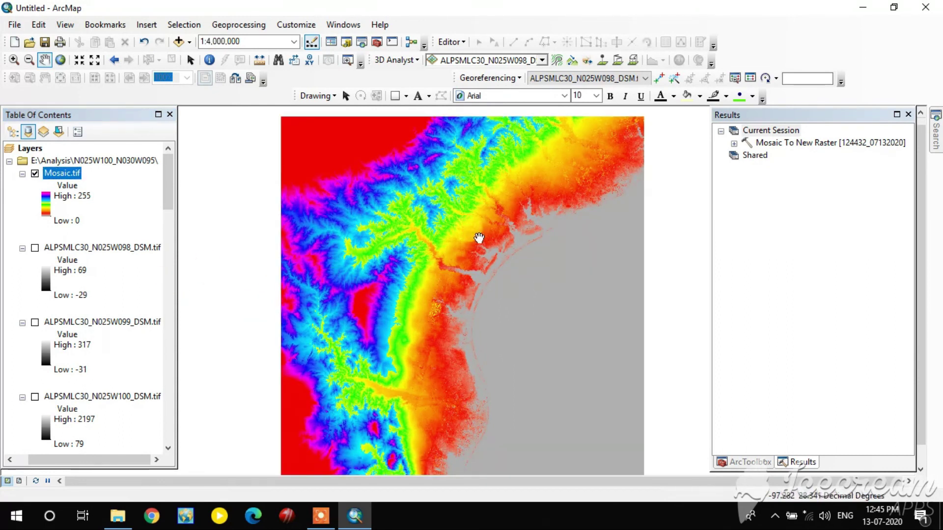
scroll(490, 257, down, 1)
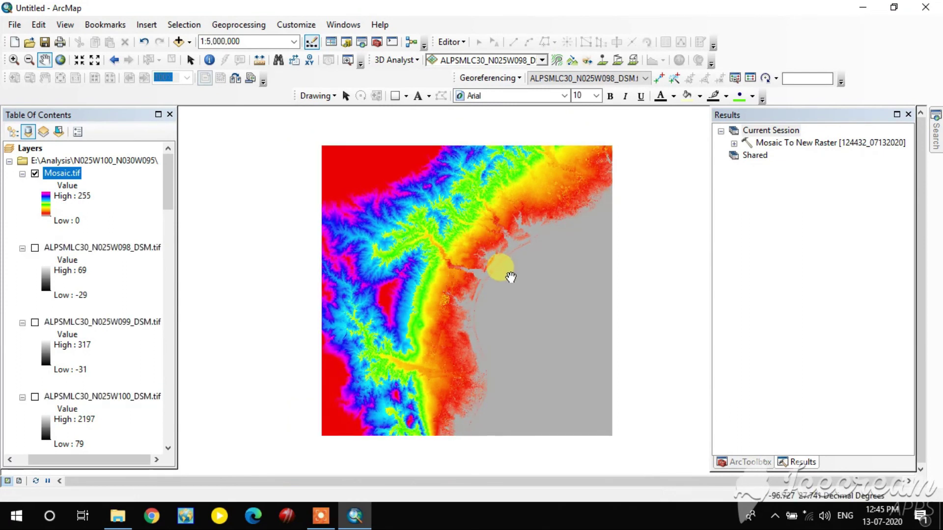
click(361, 254)
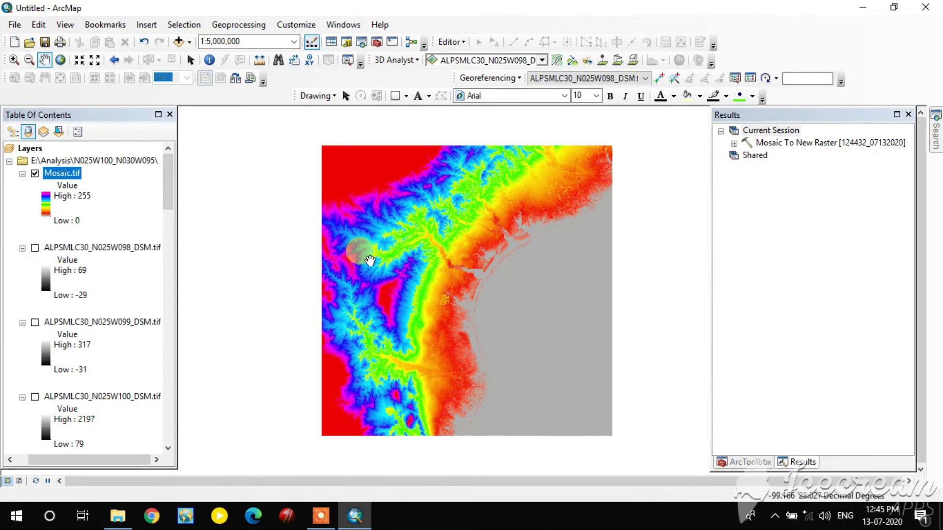